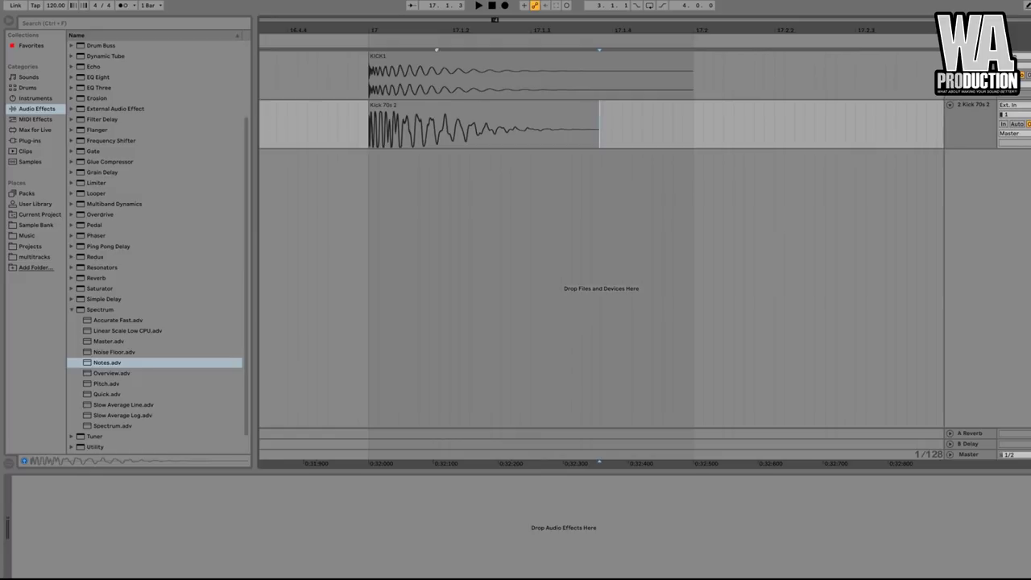
Select the KICK1 clip and enlarge its track's height so the waveform shows in detail
left_click(431, 55)
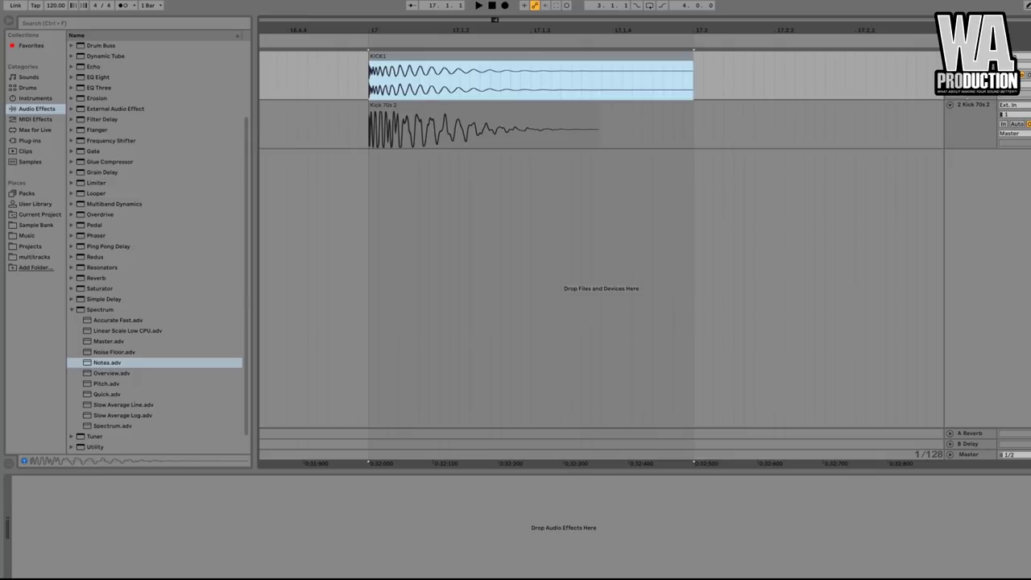
left_click_drag(967, 101, 967, 217)
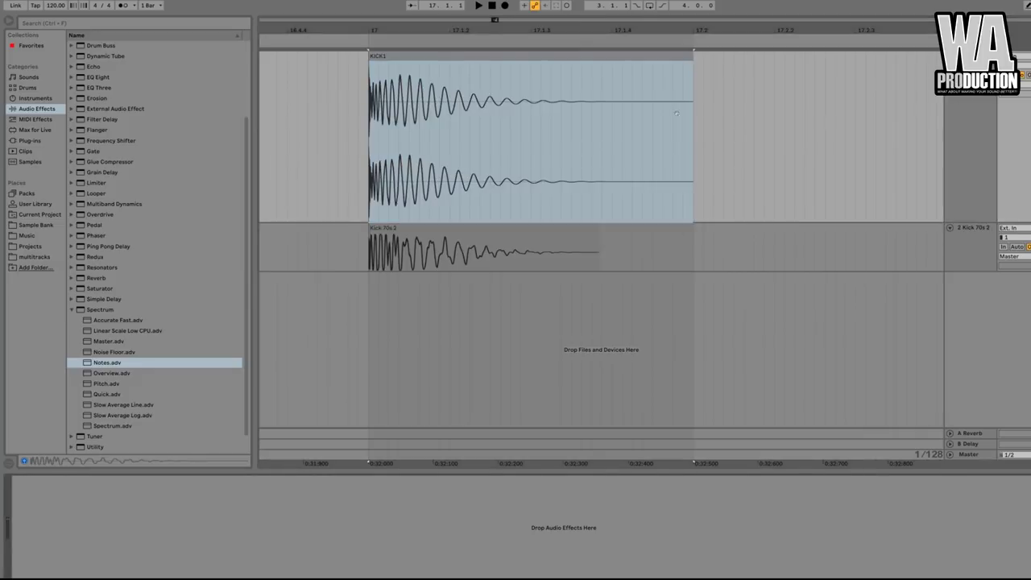
left_click(586, 65)
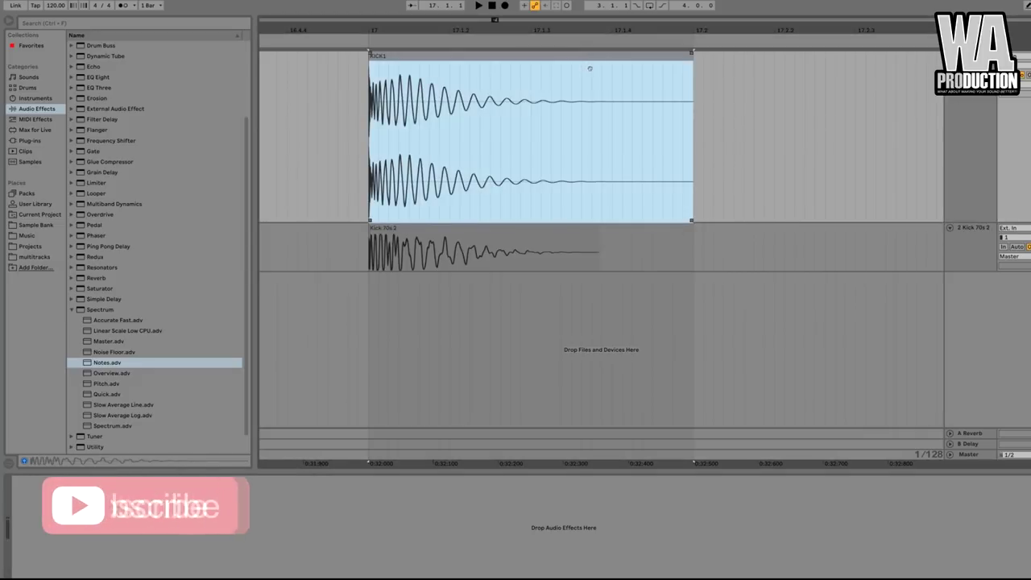
Play the KICK1 clip and the Kick 70s 2 clip from bar 17 to compare the two kicks by ear
key("space")
key("space")
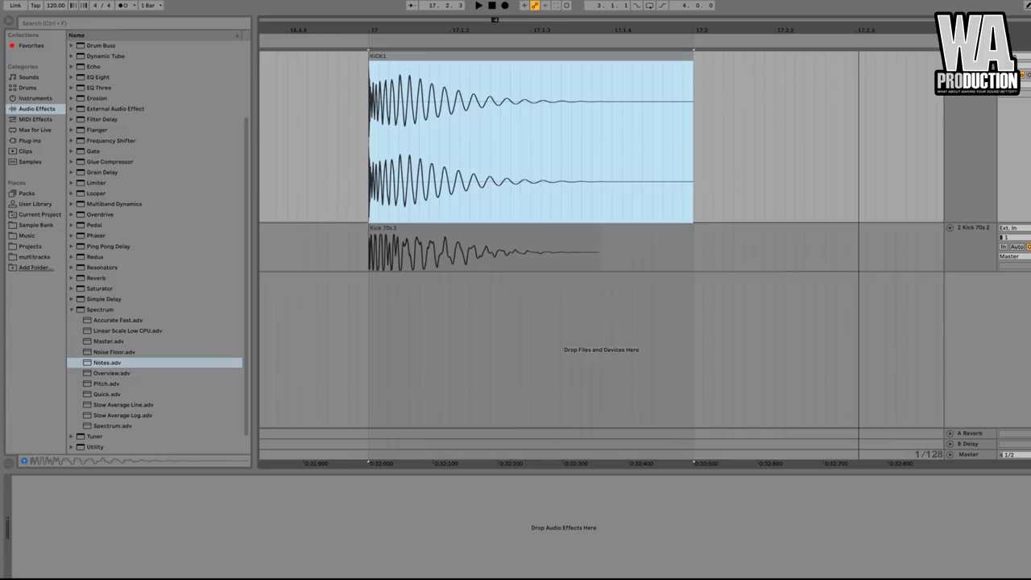
key("space")
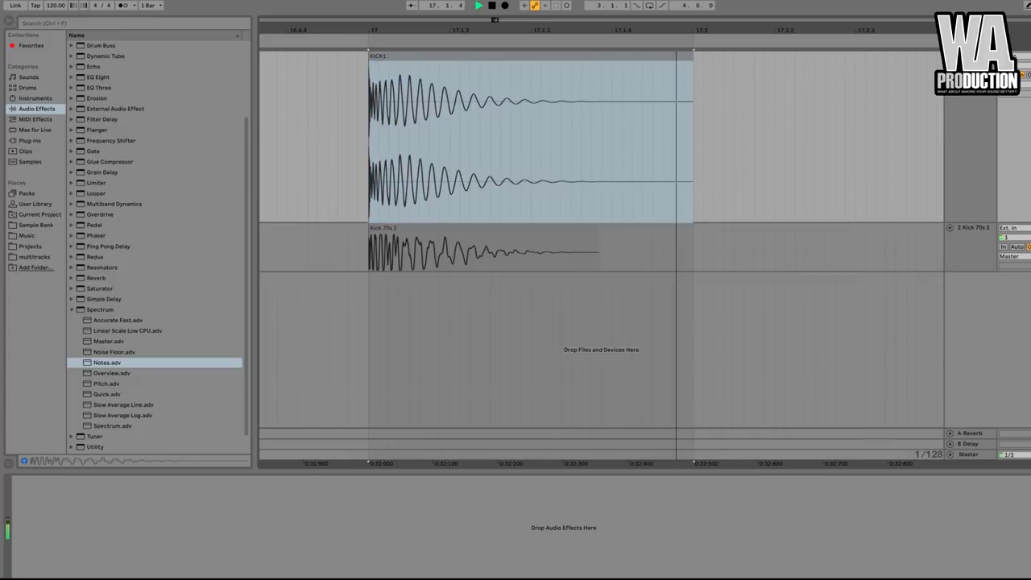
key("space")
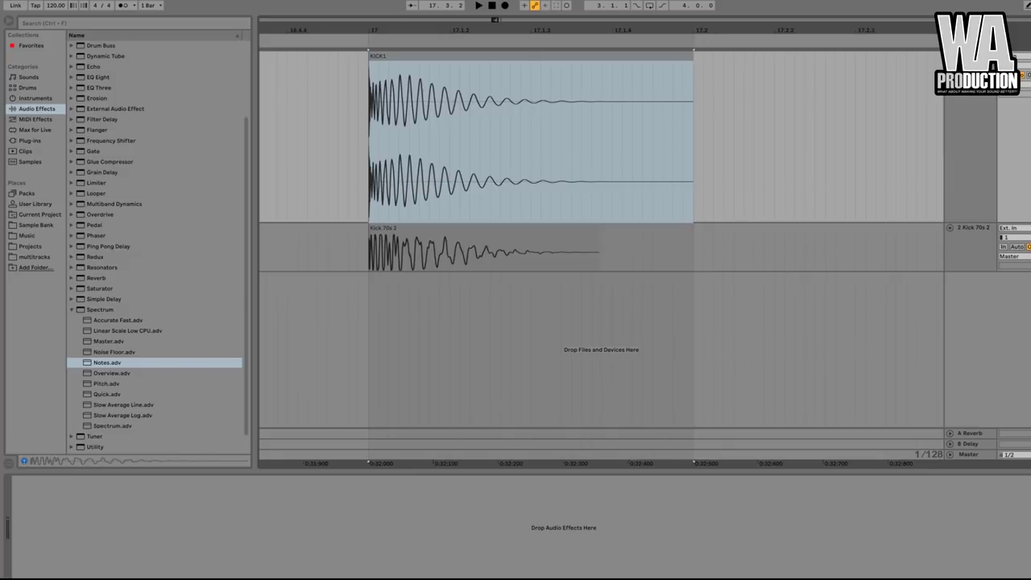
left_click(368, 256)
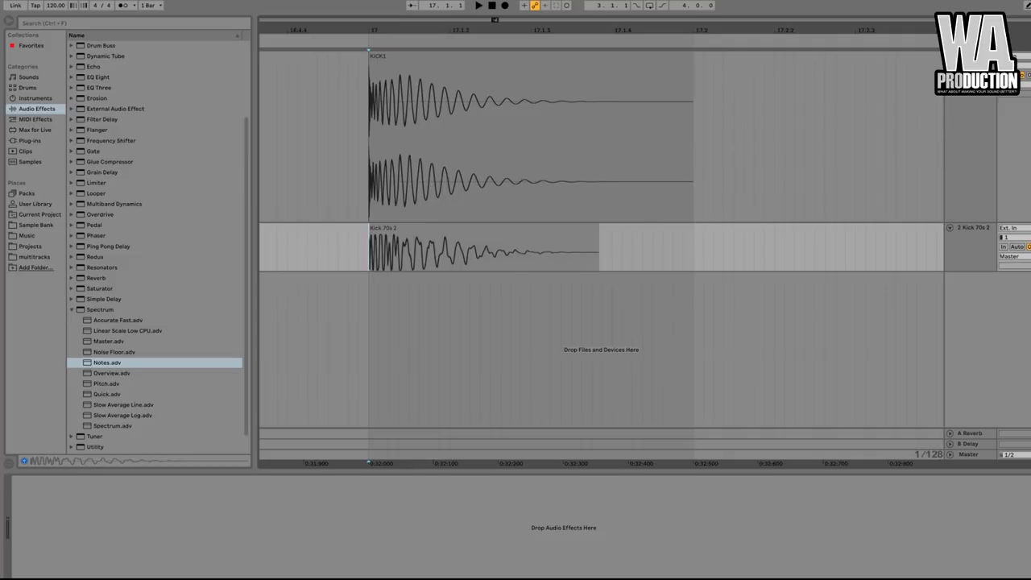
key("space")
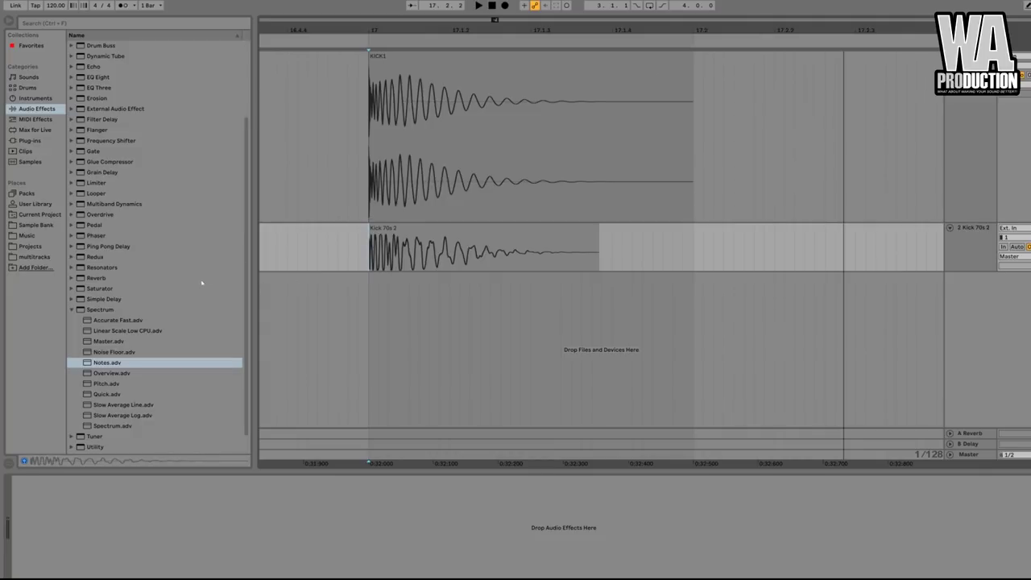
Add the Spectrum preset Notes.adv to the Master track and expand its display
left_click(116, 362)
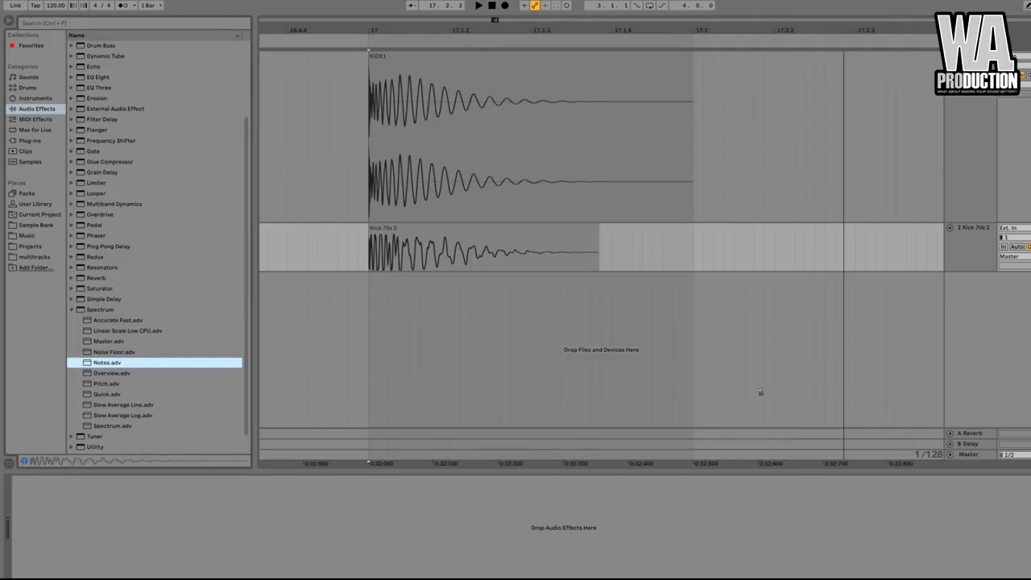
left_click(981, 456)
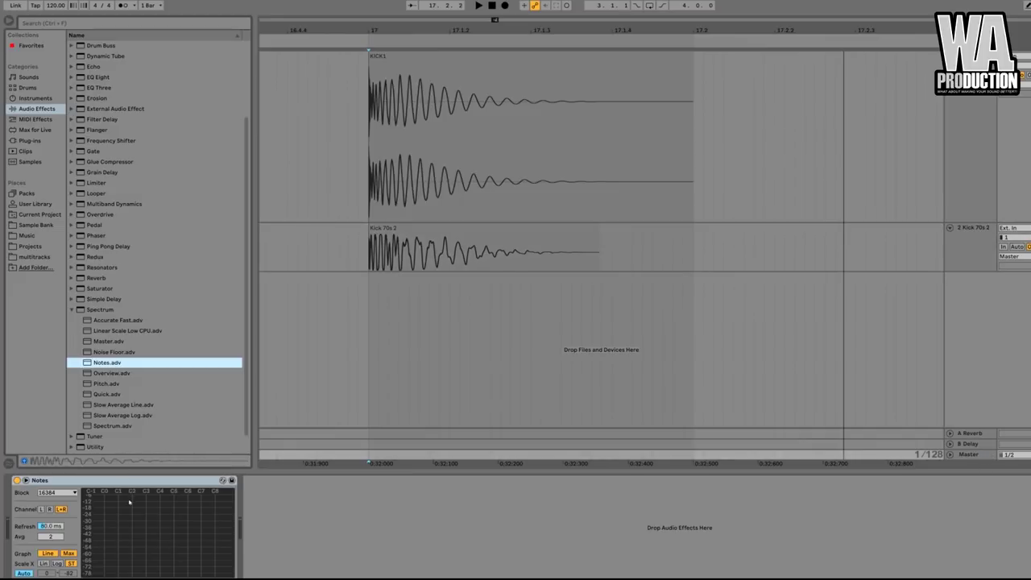
mouse_move(134, 507)
double_click(174, 528)
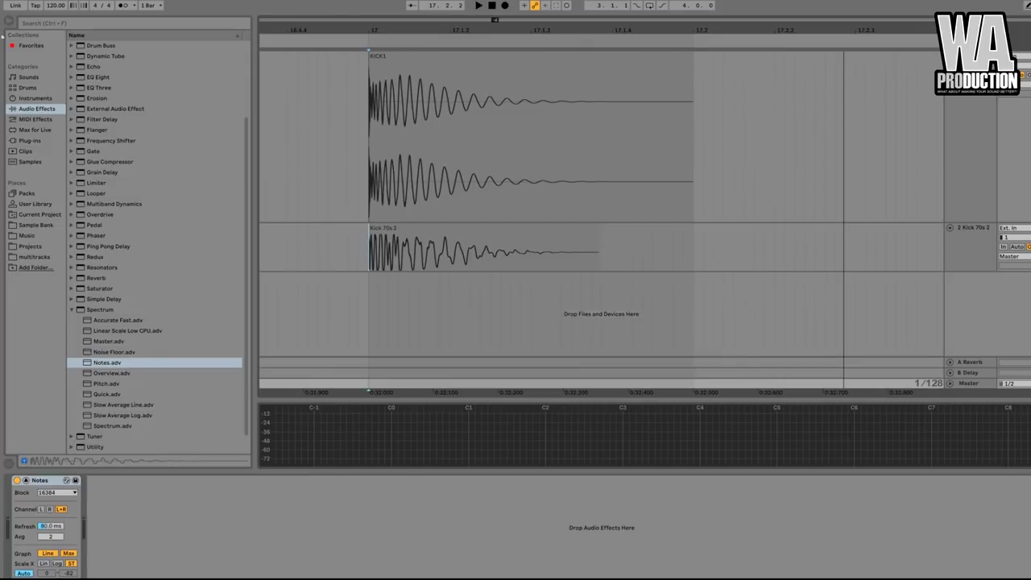
Show the Master track's Notes spectrum in the expanded view and reduce the height of that view
left_click(8, 22)
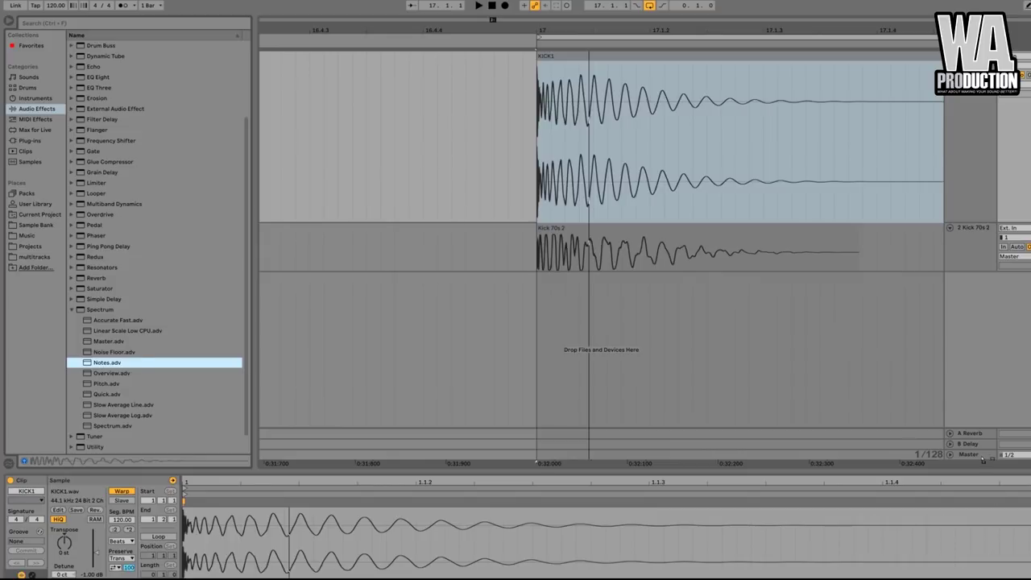
double_click(959, 148)
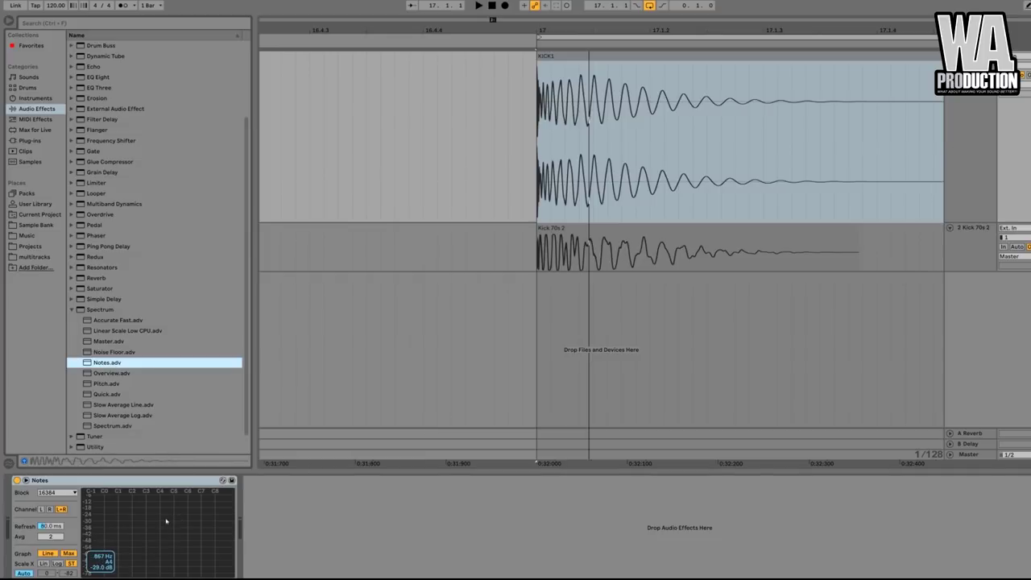
left_click(223, 480)
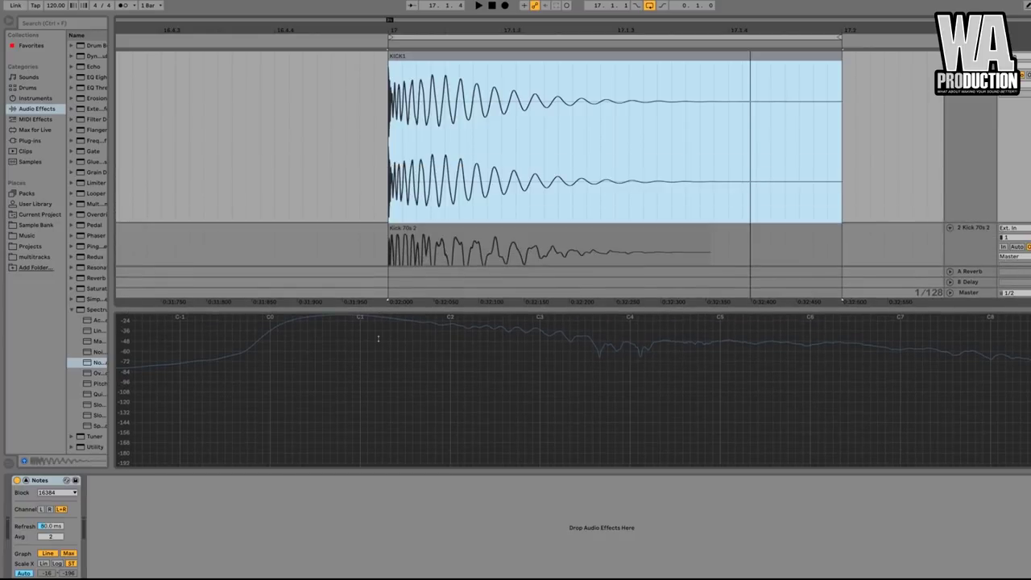
left_click_drag(379, 338, 378, 373)
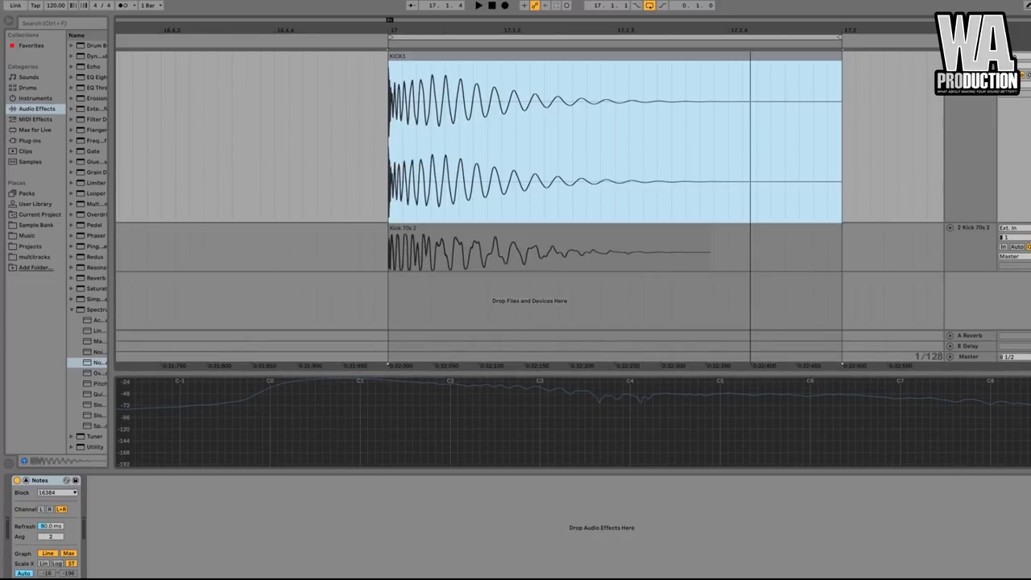
Select the Kick 70s 2 clip and its track and play it in a loop with the spectrum showing
double_click(970, 56)
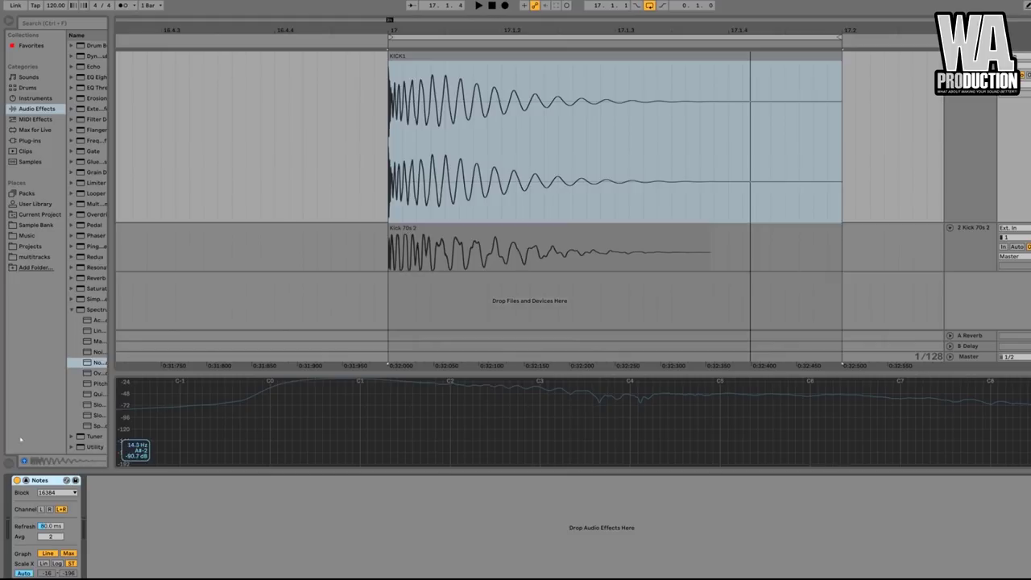
left_click(392, 239)
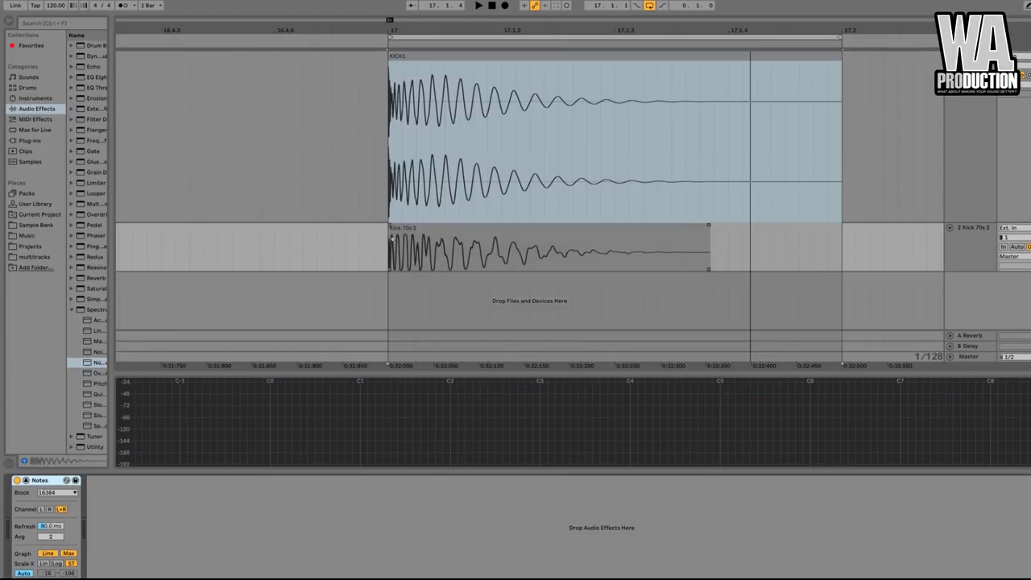
left_click(443, 229)
left_click(984, 232)
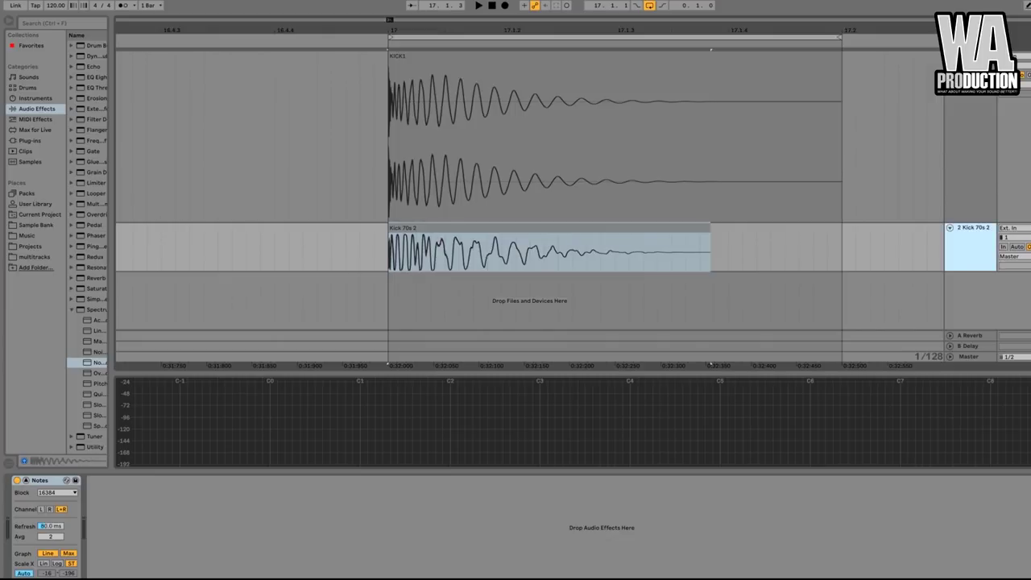
key("space")
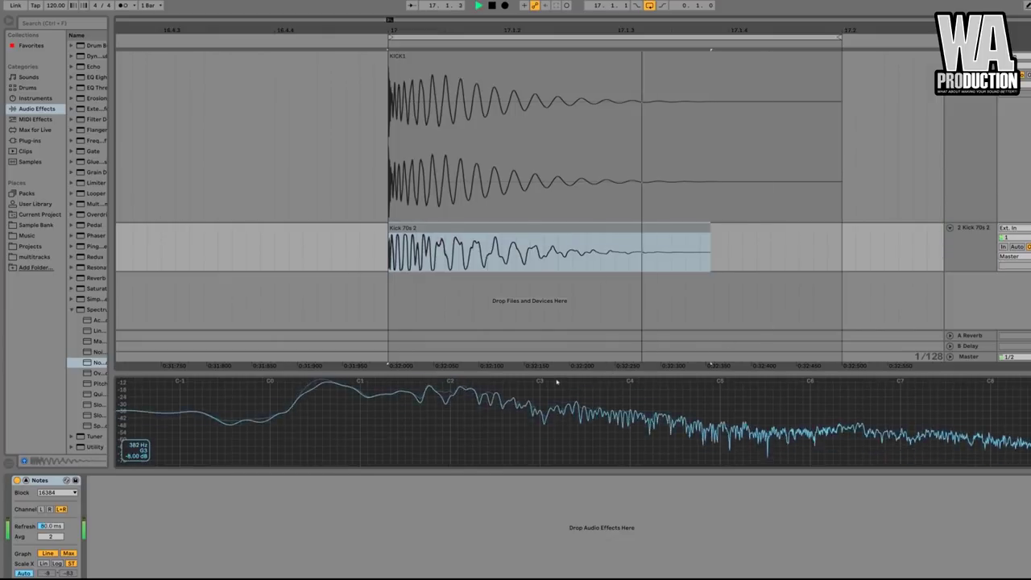
Enlarge the spectrum, read the note at the kick's lowest peak, stop playback and shrink the spectrum again
left_click_drag(320, 372, 320, 160)
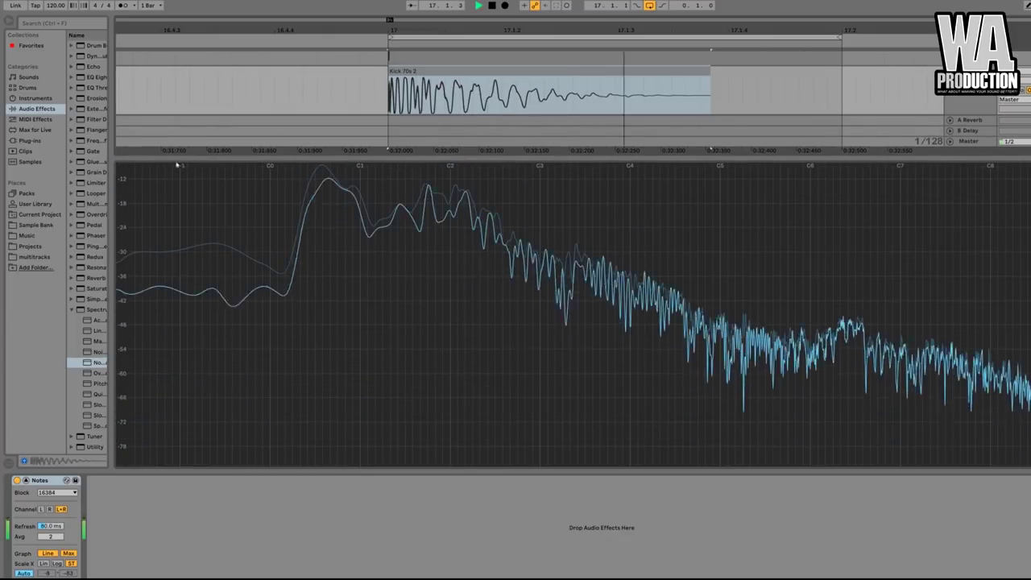
mouse_move(322, 173)
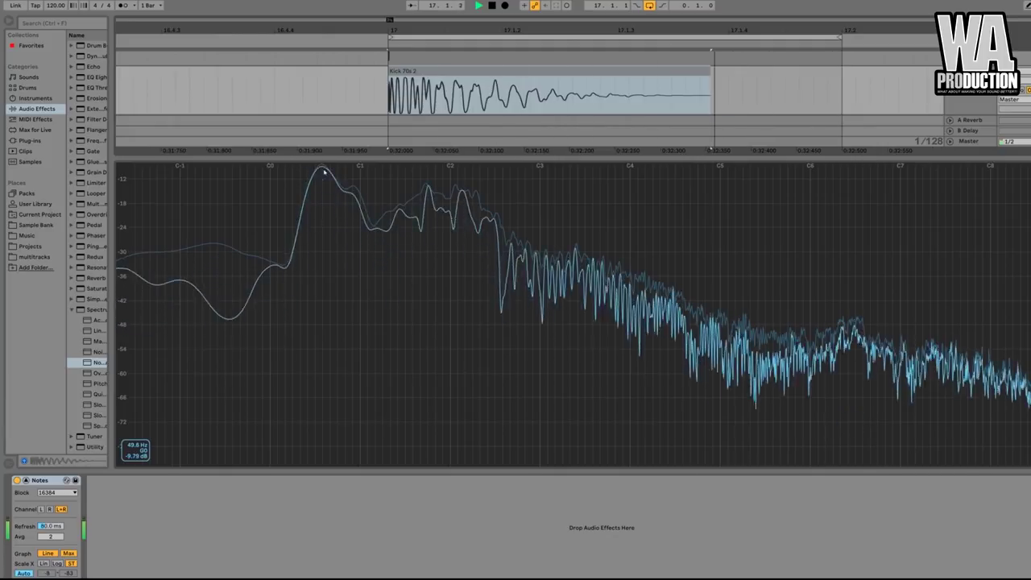
key("space")
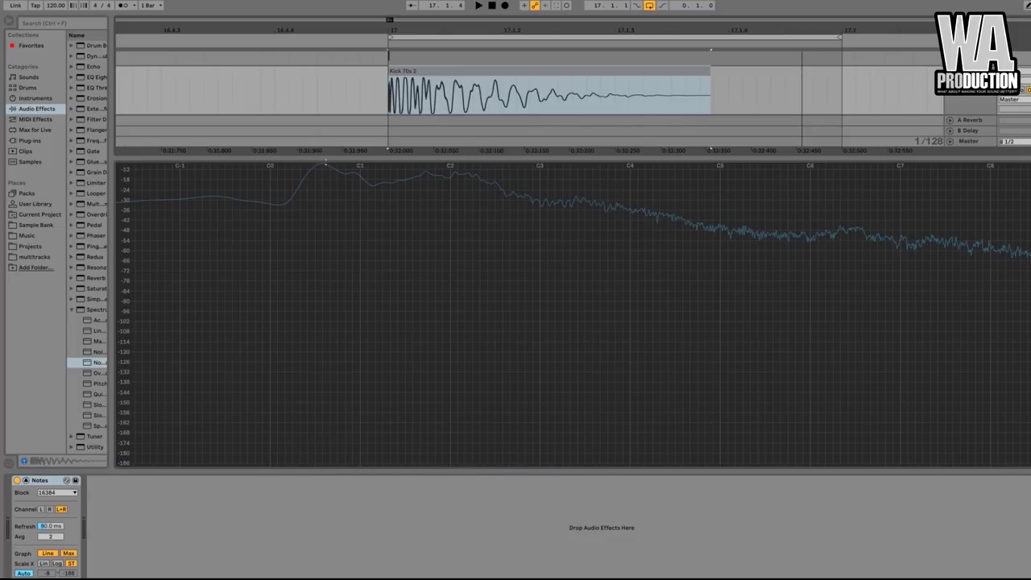
left_click_drag(325, 165, 314, 409)
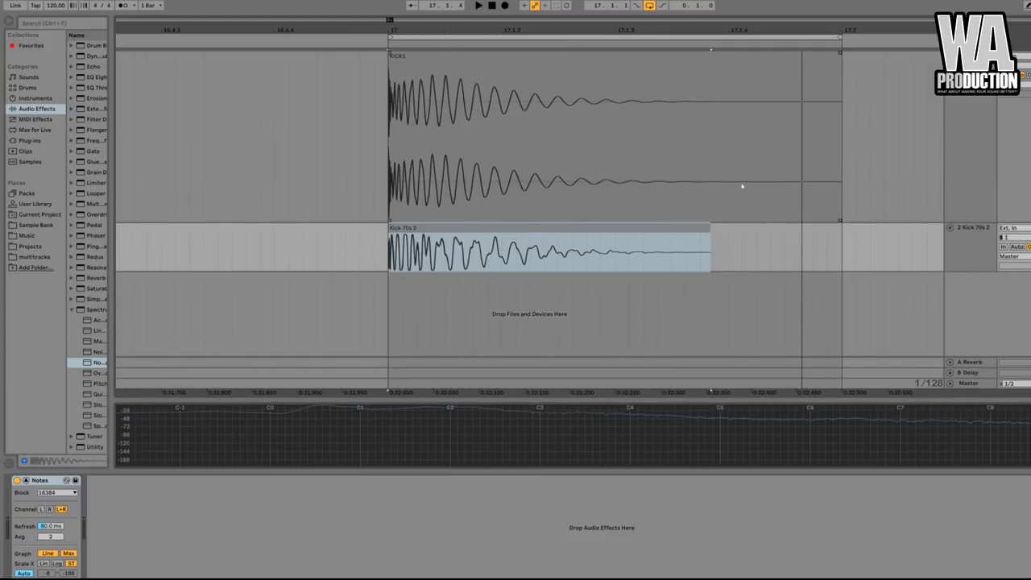
Transpose the Kick 70s 2 clip up by 2 semitones
double_click(679, 226)
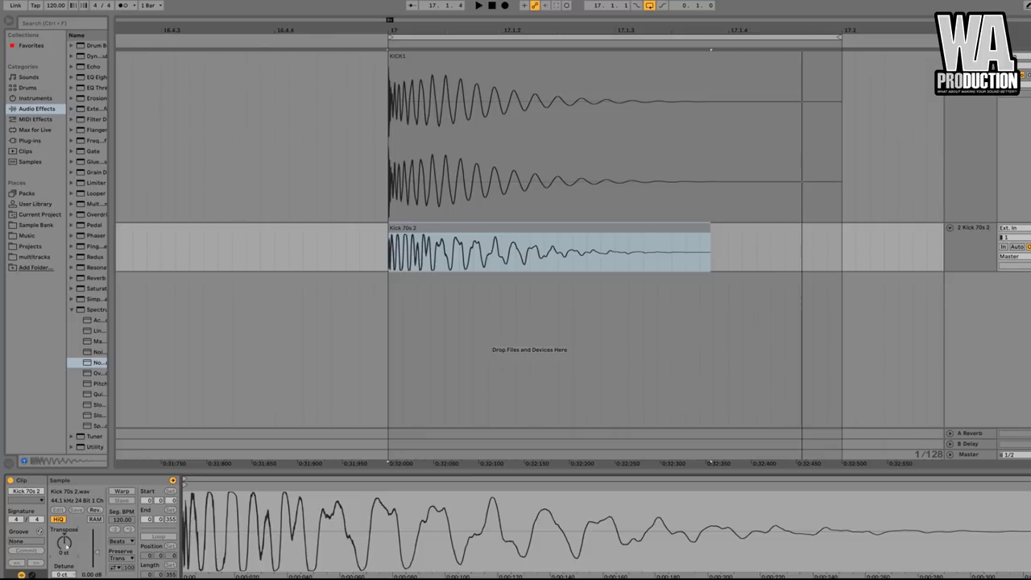
left_click_drag(67, 546, 67, 536)
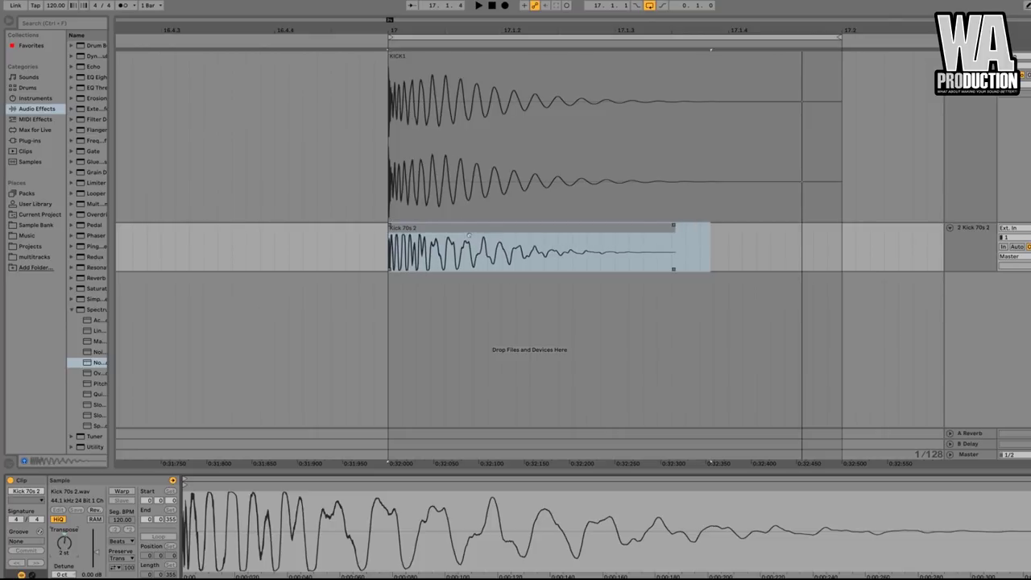
left_click(465, 236)
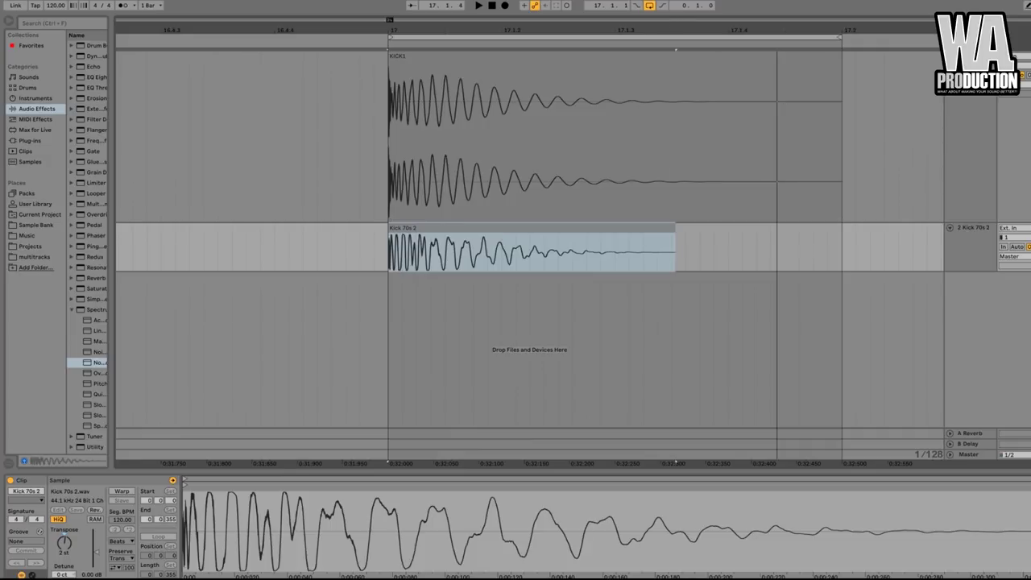
Widen the browser and add the FabFilter Pro-Q 2 plug-in to the Kick 70s 2 track
left_click_drag(389, 19, 389, 18)
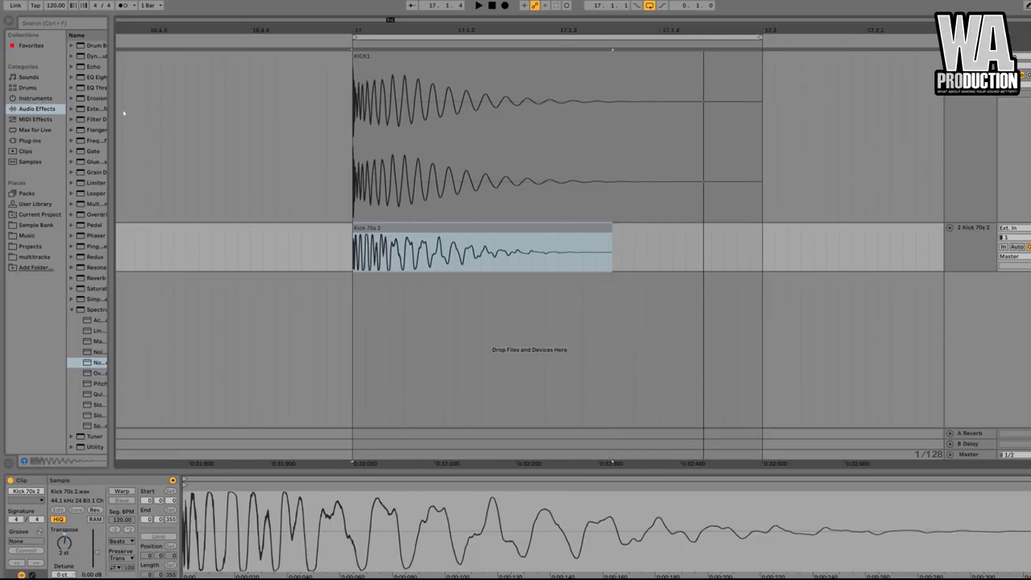
left_click_drag(110, 93, 176, 93)
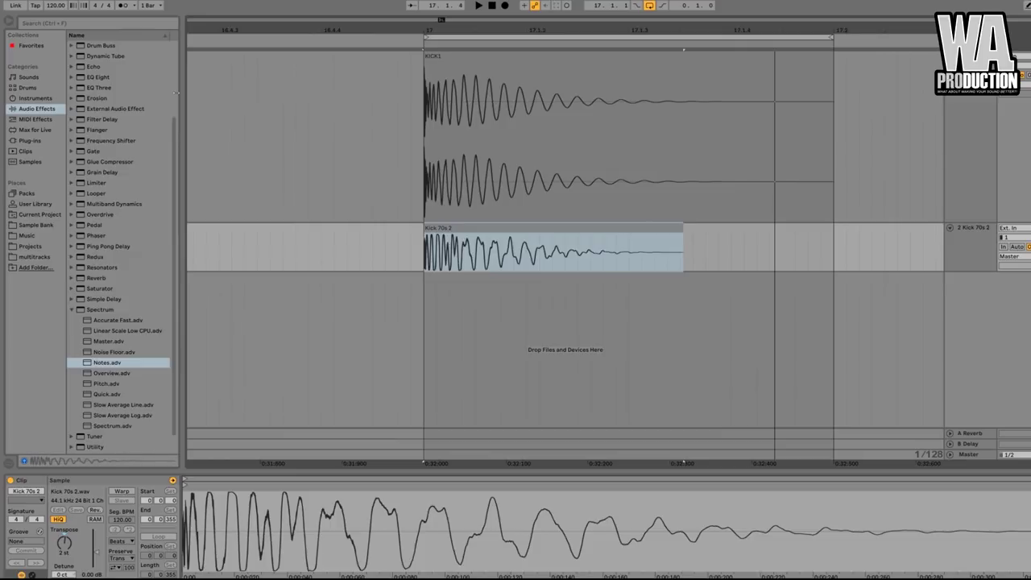
left_click(28, 141)
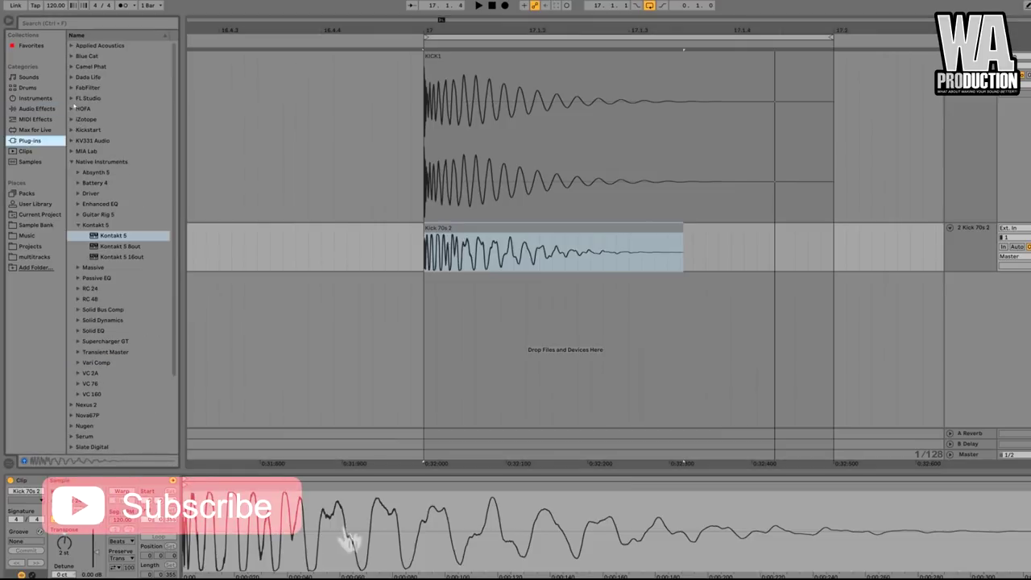
left_click(72, 87)
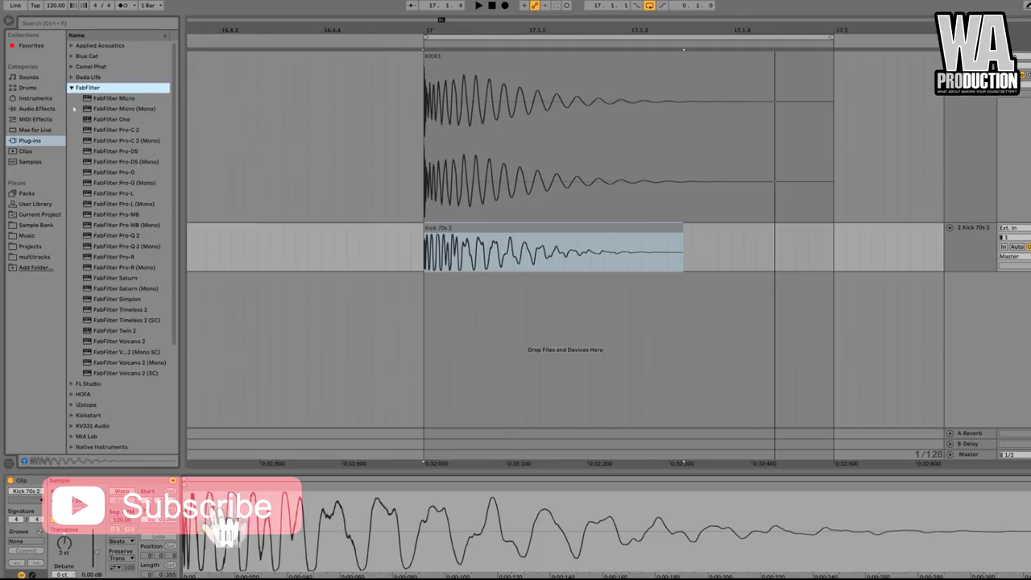
left_click(104, 234)
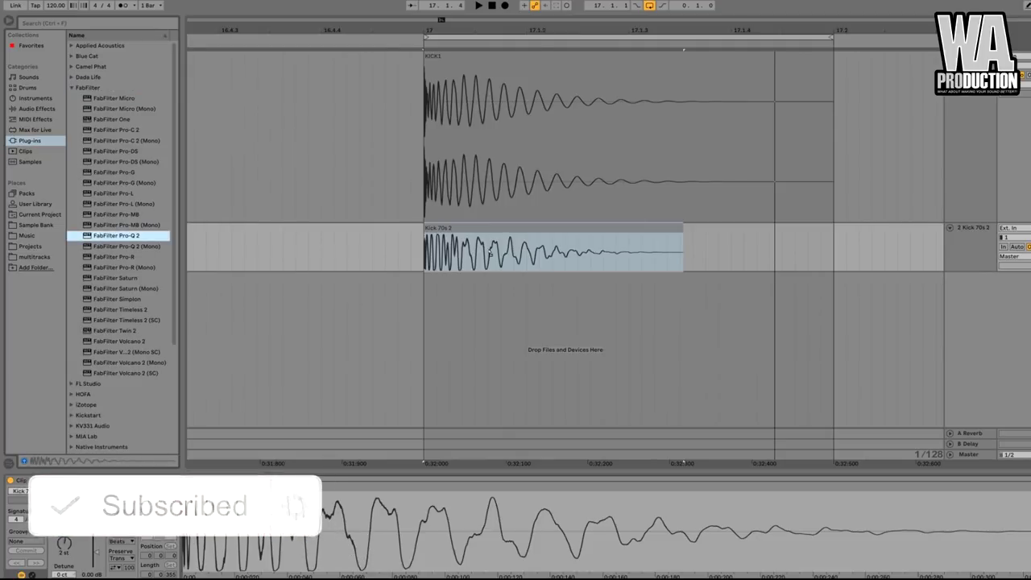
left_click_drag(394, 169, 485, 245)
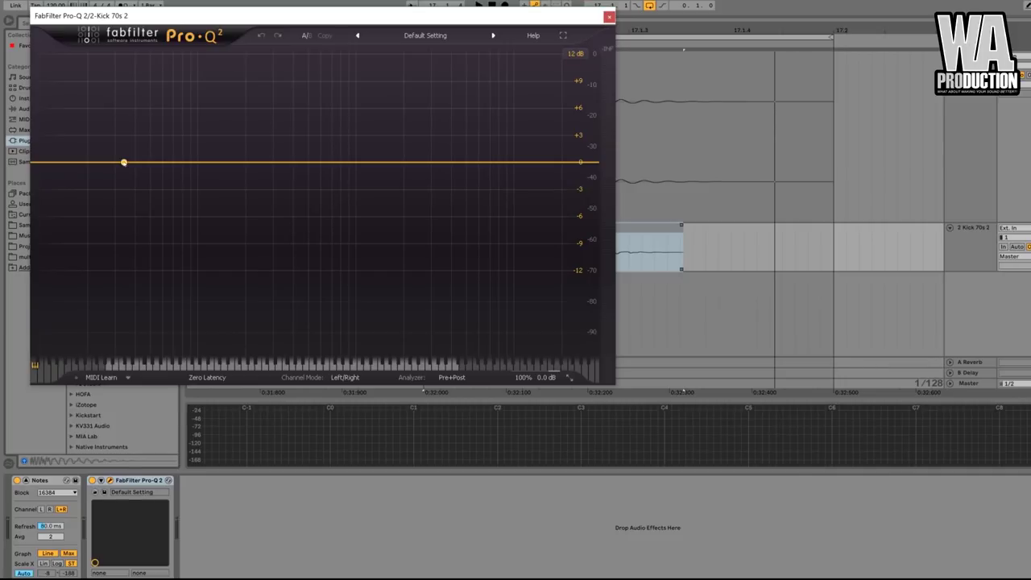
Add an EQ band at about 34 Hz in Pro-Q 2 and set its shape to Low Cut
left_click(123, 162)
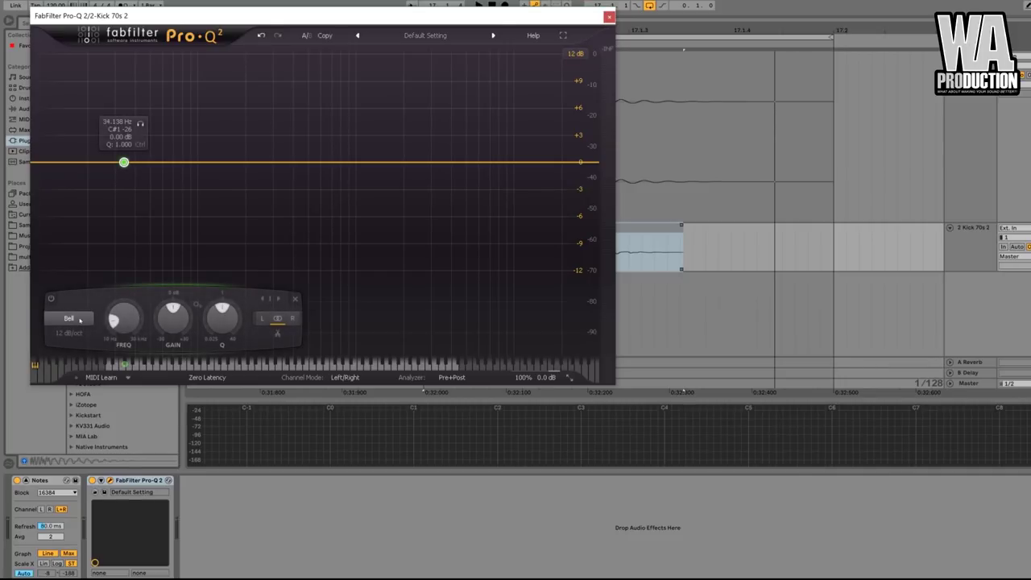
left_click(74, 318)
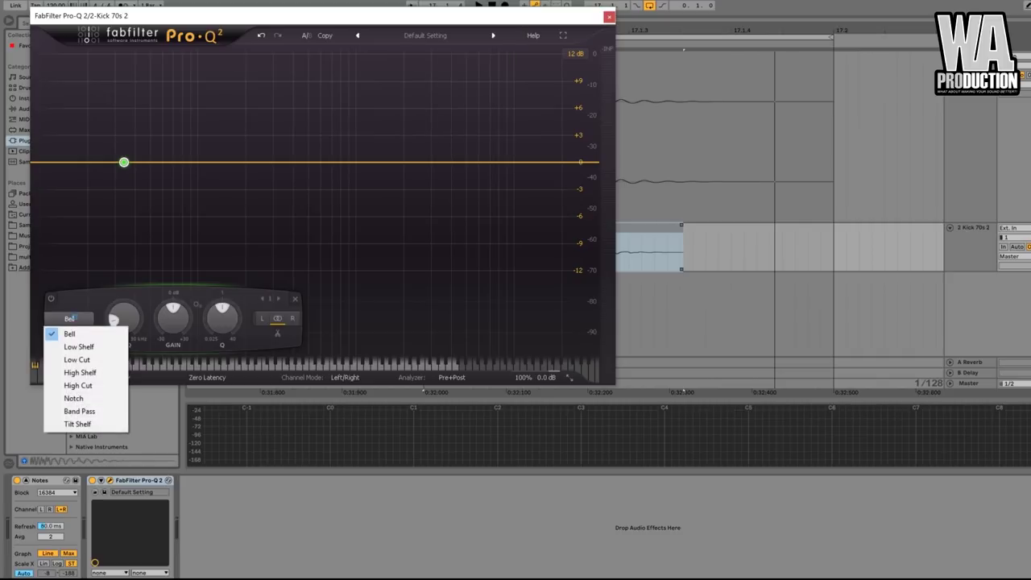
left_click(77, 359)
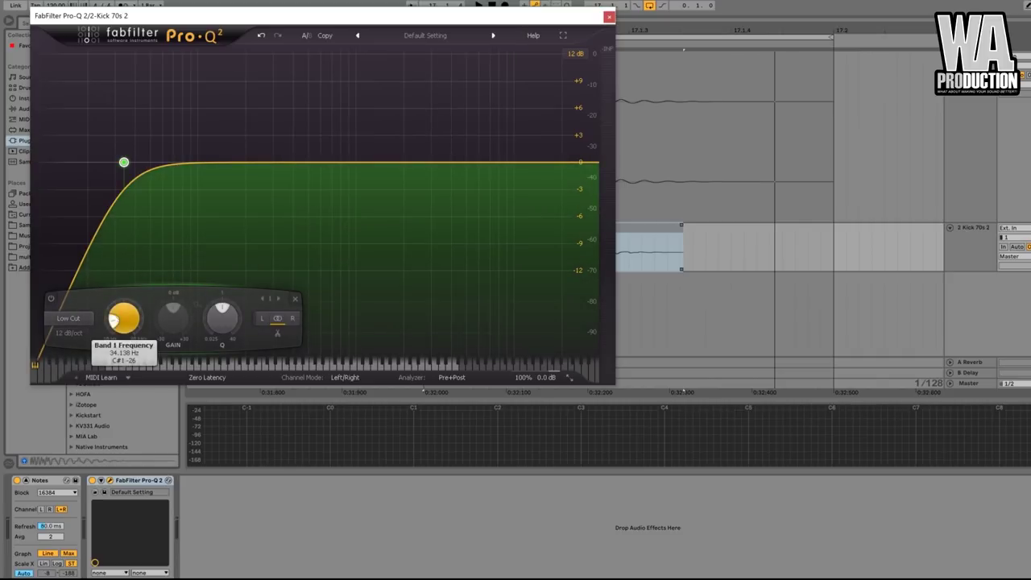
Raise the low cut on the Kick 70s 2 track to about 79 Hz, audition it and close the Pro-Q 2 window
left_click_drag(123, 318, 123, 303)
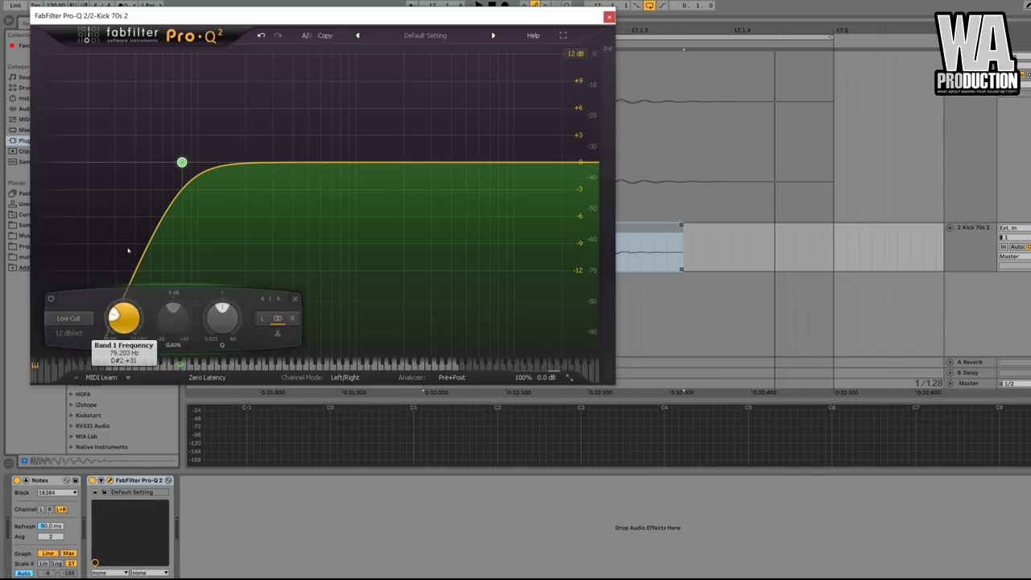
key("space")
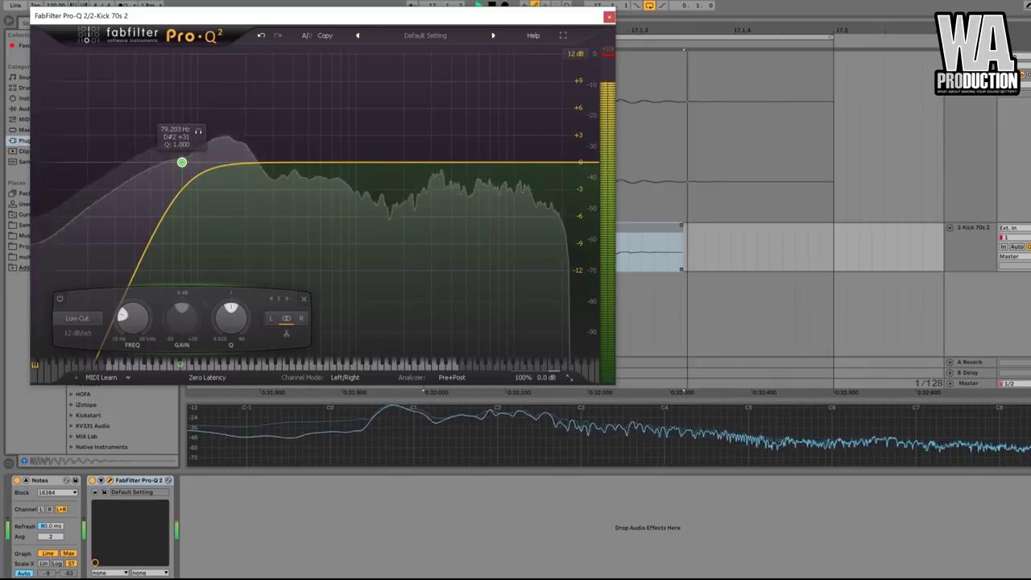
key("space")
left_click(609, 17)
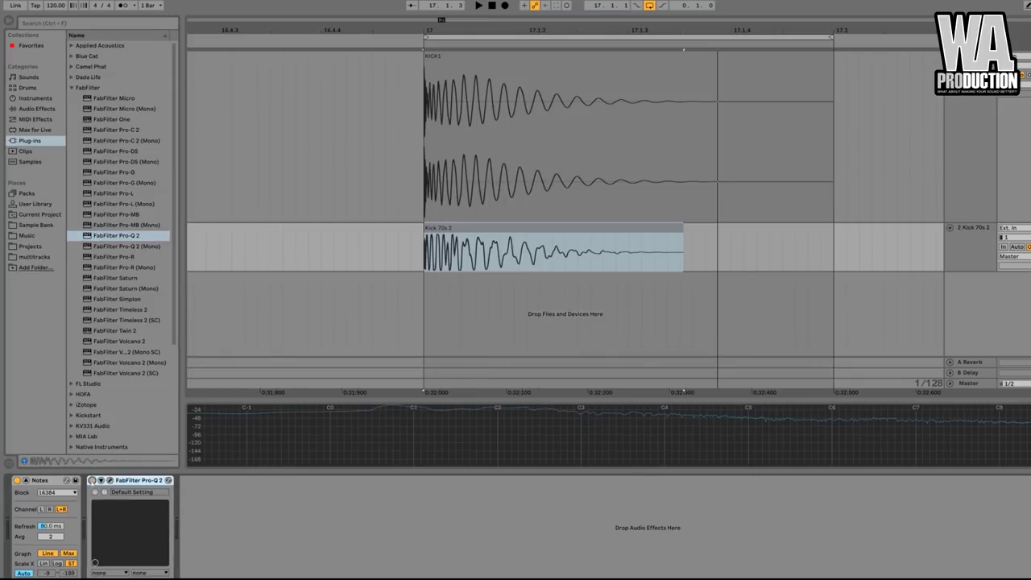
Play the two layered kicks to compare the sound with Pro-Q 2 bypassed and enabled
key("space")
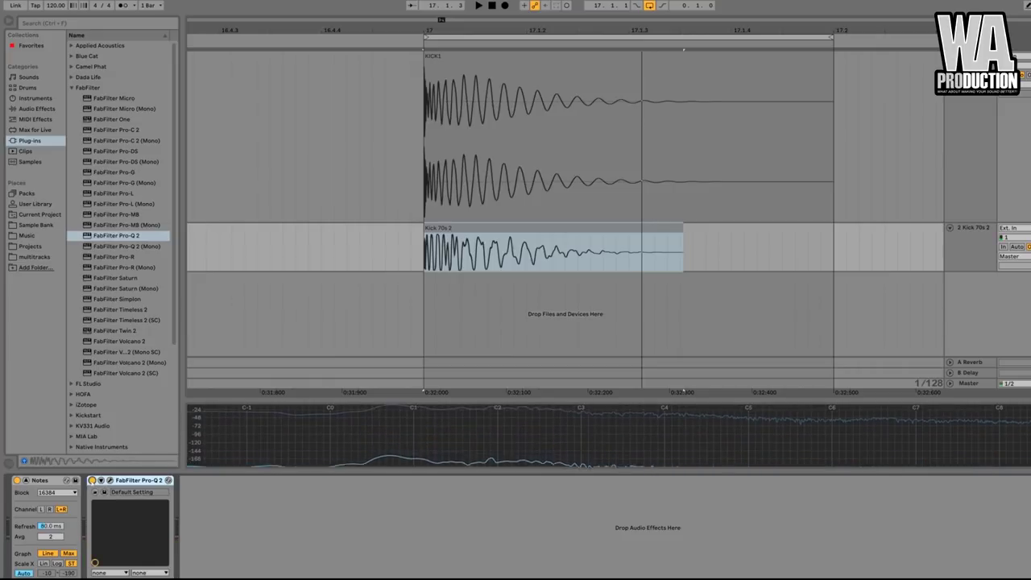
key("space")
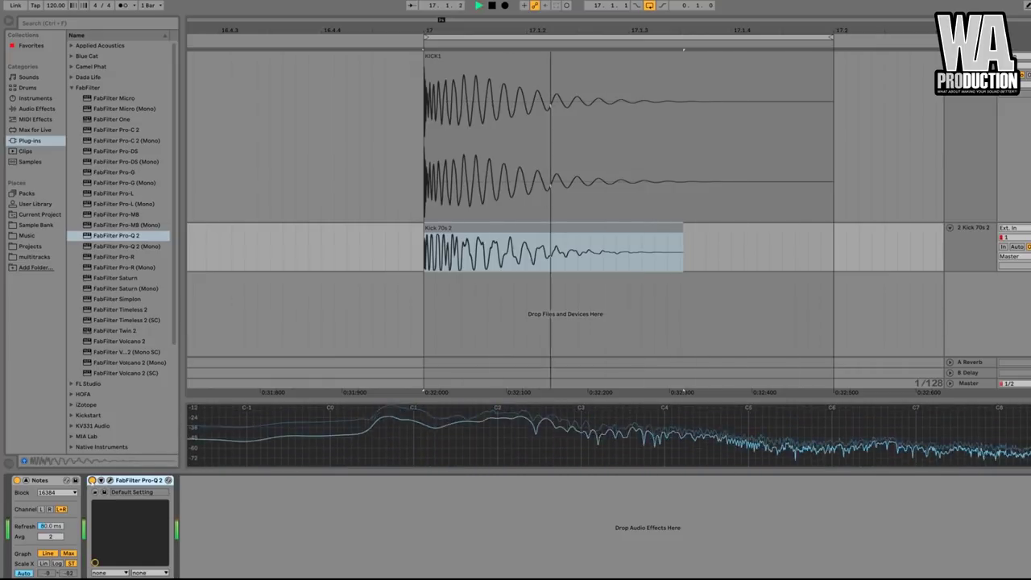
key("space")
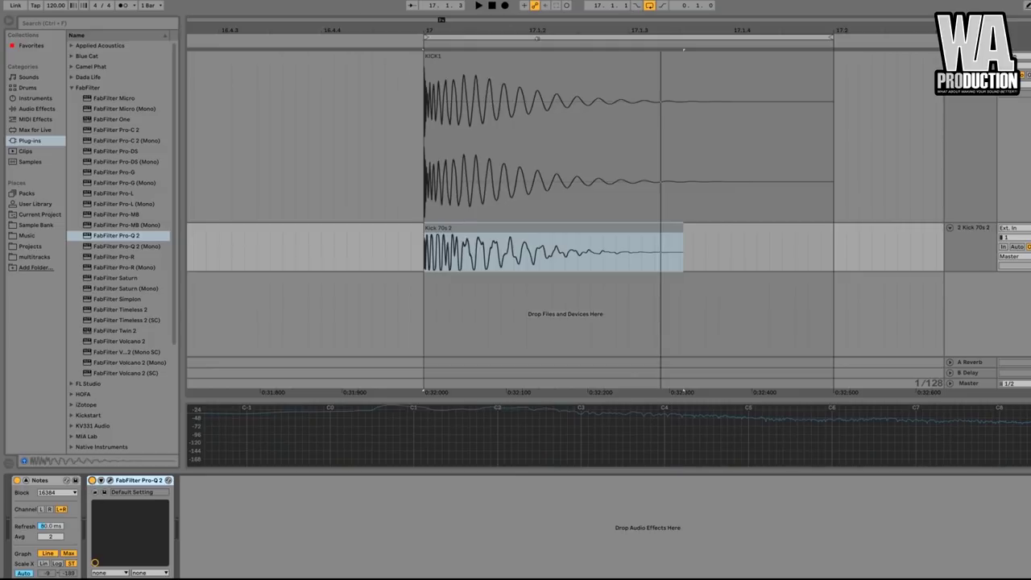
Search the browser's samples for "kick"
left_click_drag(544, 30, 427, 52)
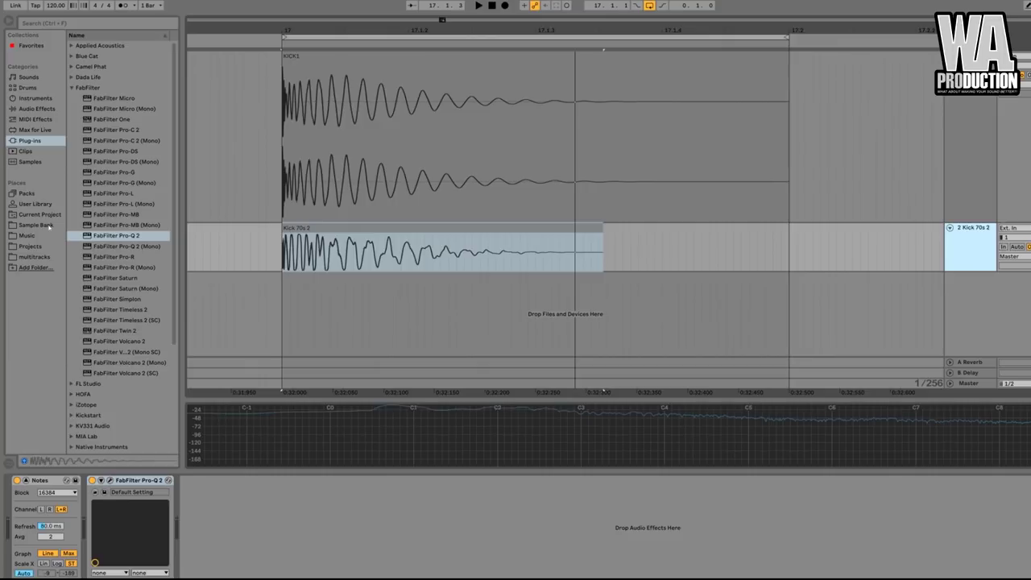
left_click(32, 162)
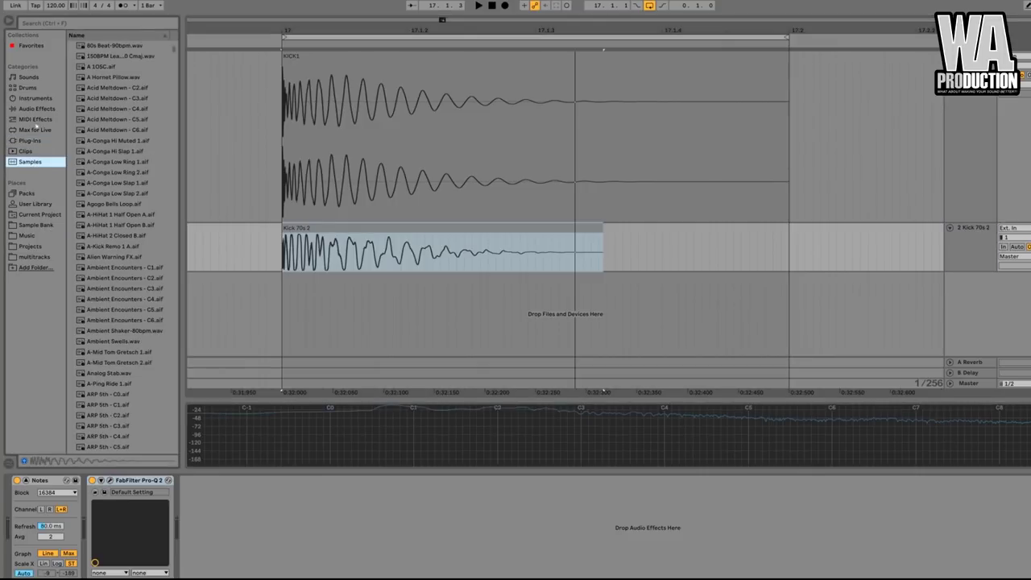
left_click(61, 24)
type("kick")
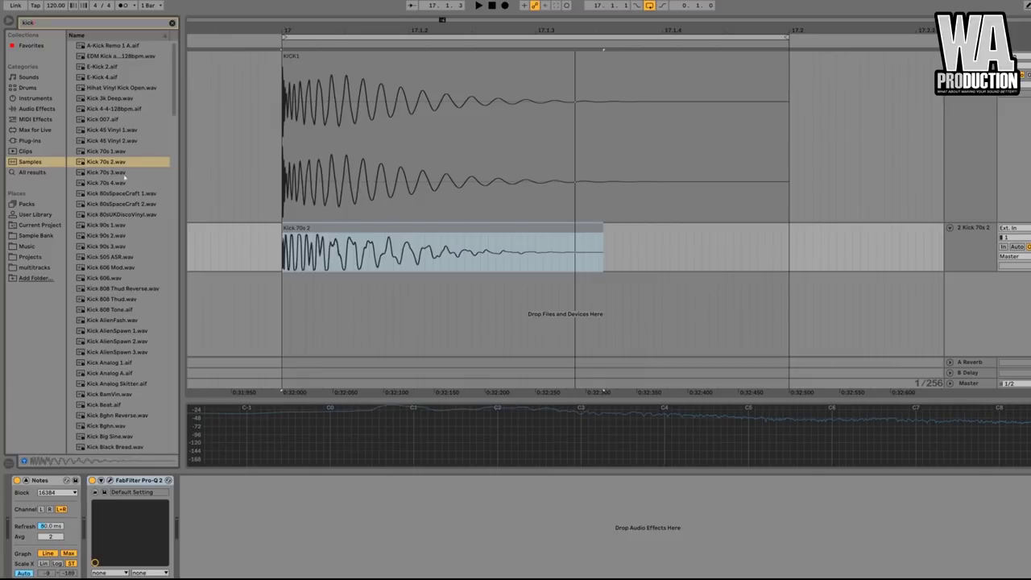
Preview several kick samples and place Kick 505 ASR.wav on a new track at bar 17, below Kick 70s 2
left_click(126, 183)
left_click(126, 215)
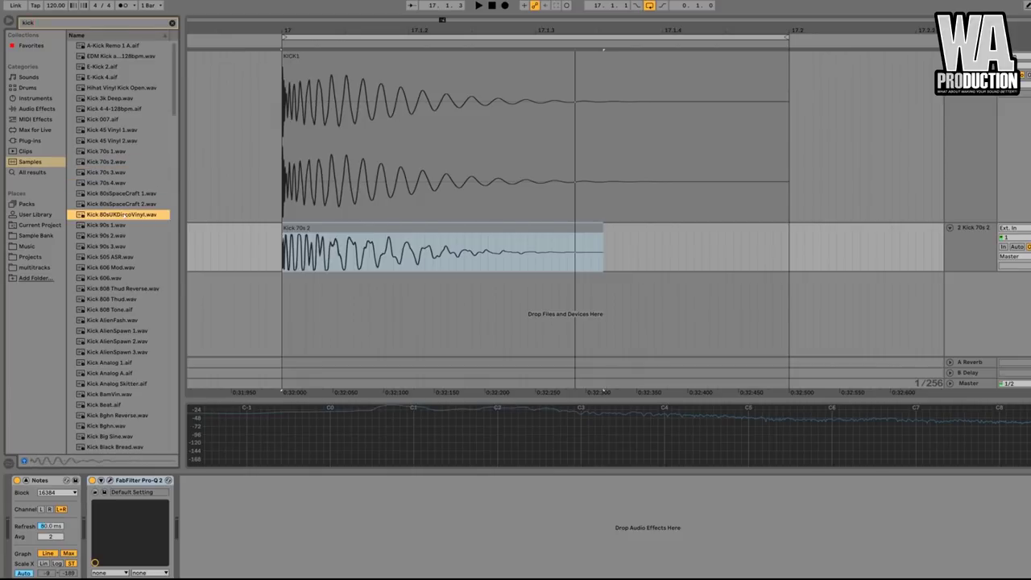
key("Down")
key("Down")
key("Down")
key("Down")
key("Down")
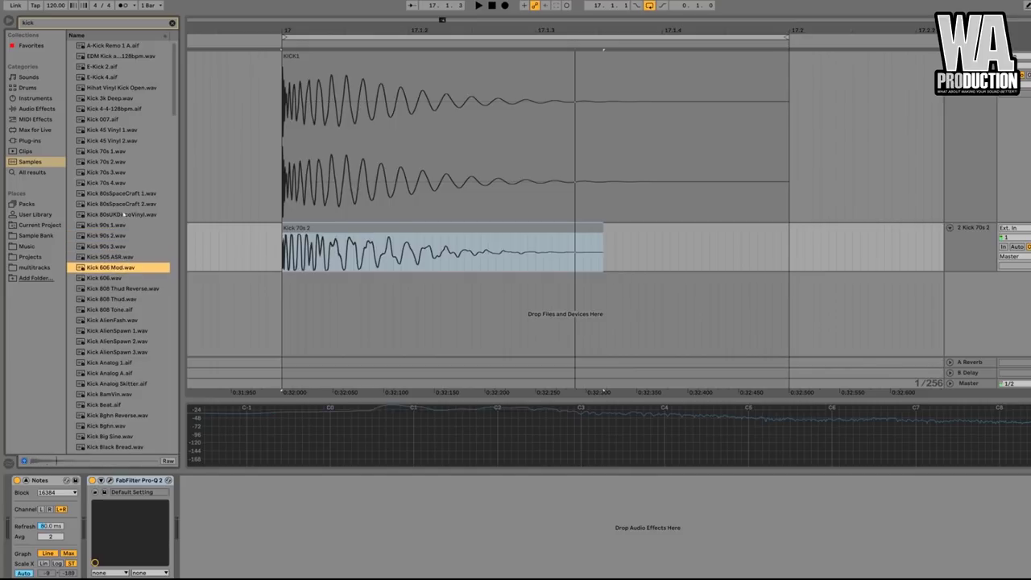
key("Up")
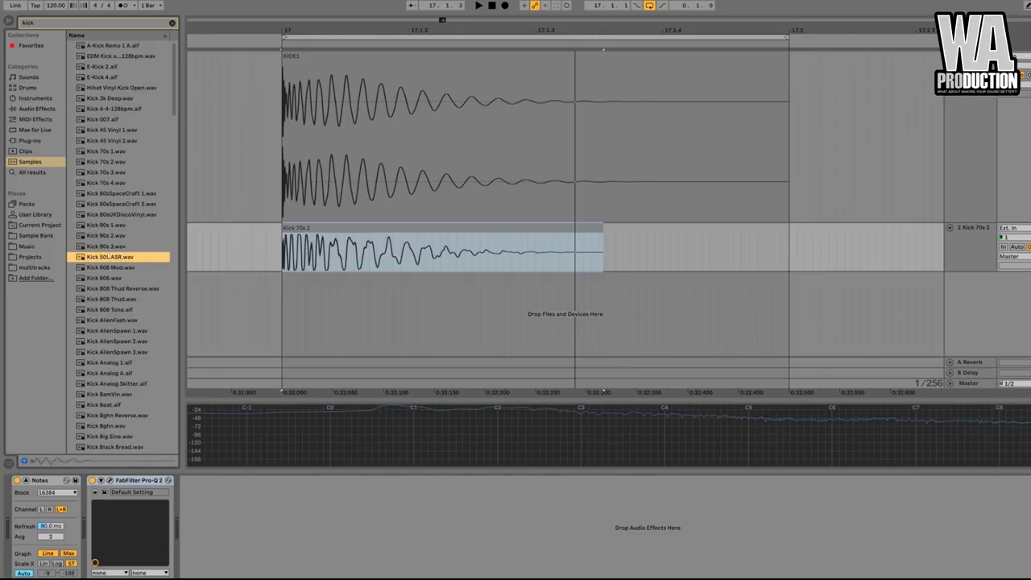
left_click_drag(139, 254, 283, 288)
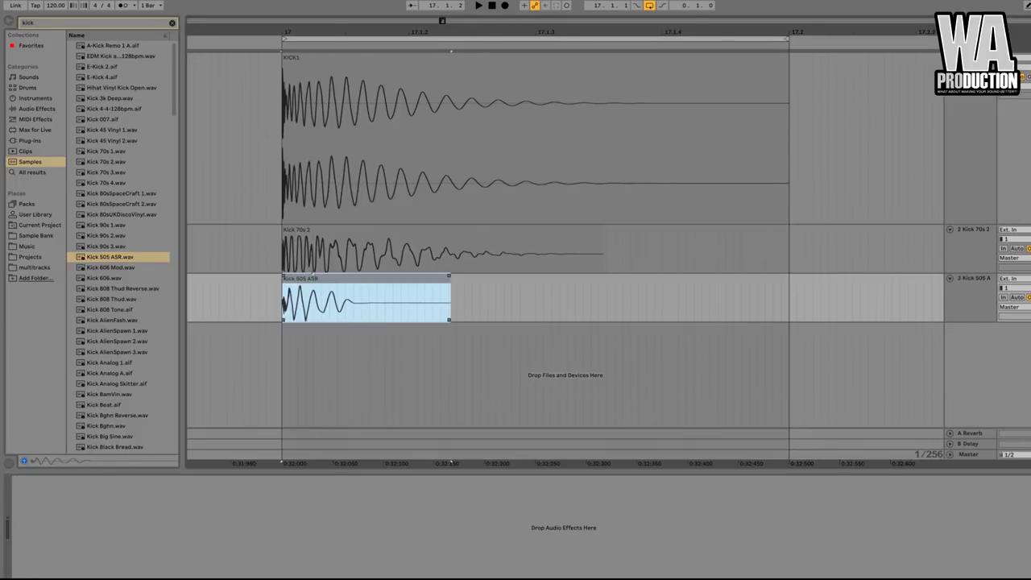
Open the Kick 505 ASR clip's sample settings and play the three layered kicks together
double_click(311, 278)
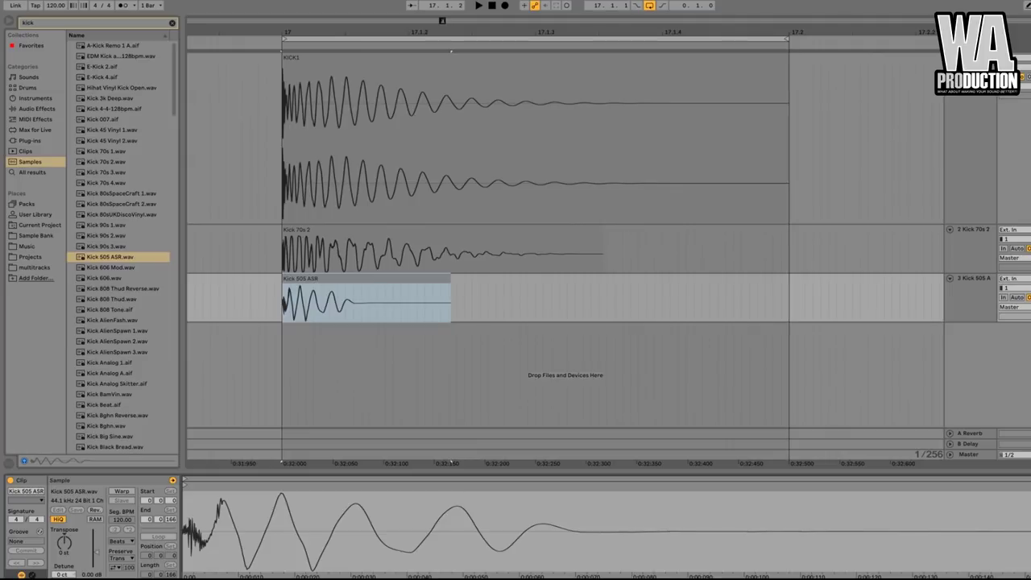
key("space")
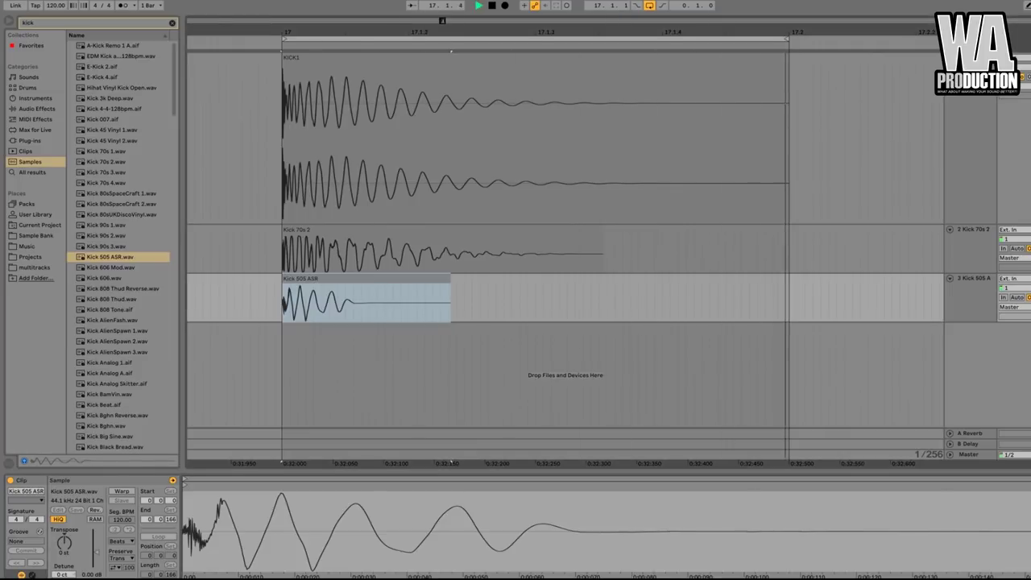
left_click(620, 362)
key("space")
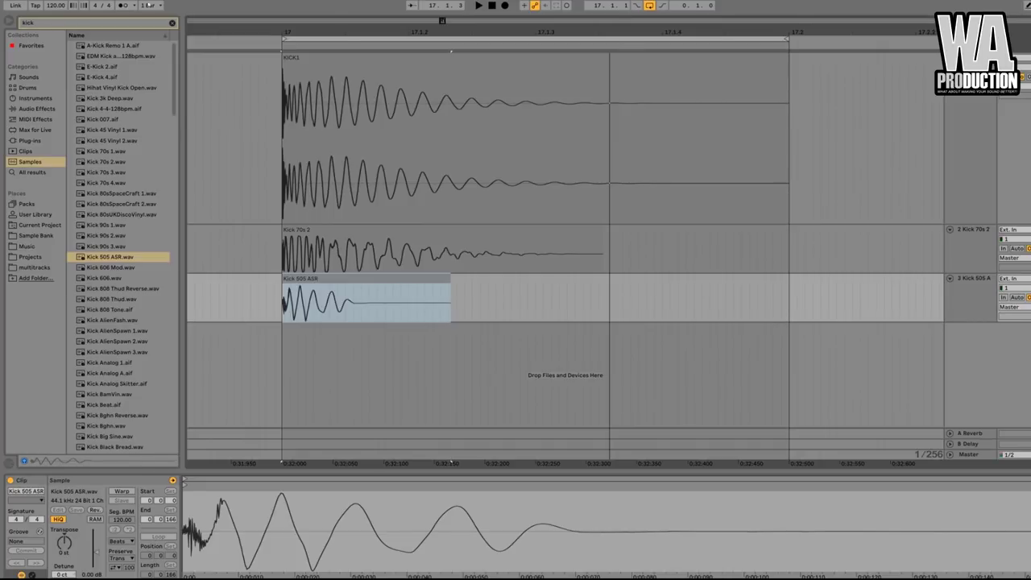
Clear the sample search and add the FabFilter Pro-Q 2 plug-in to the Kick 505 ASR track
left_click(171, 23)
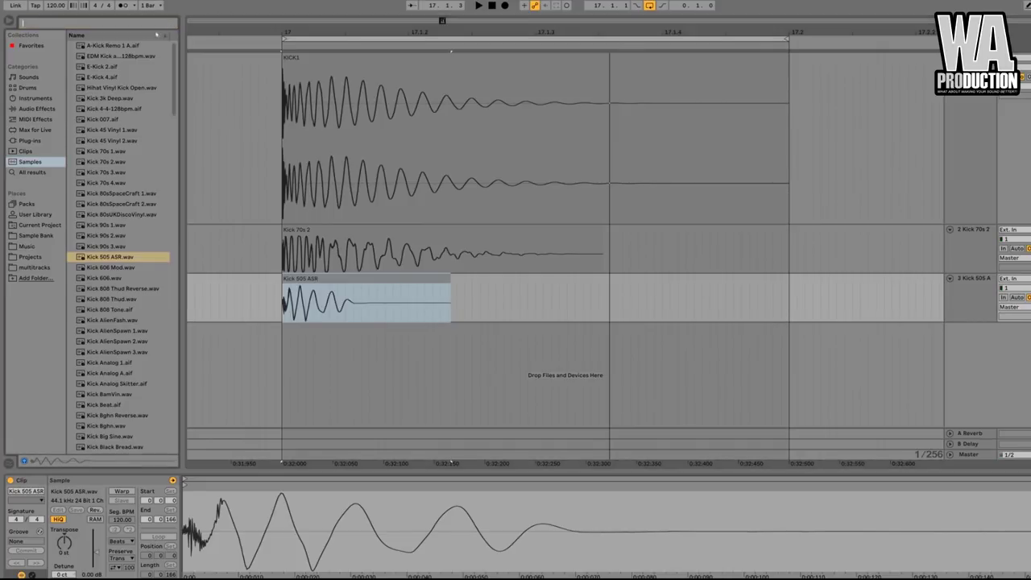
left_click(40, 108)
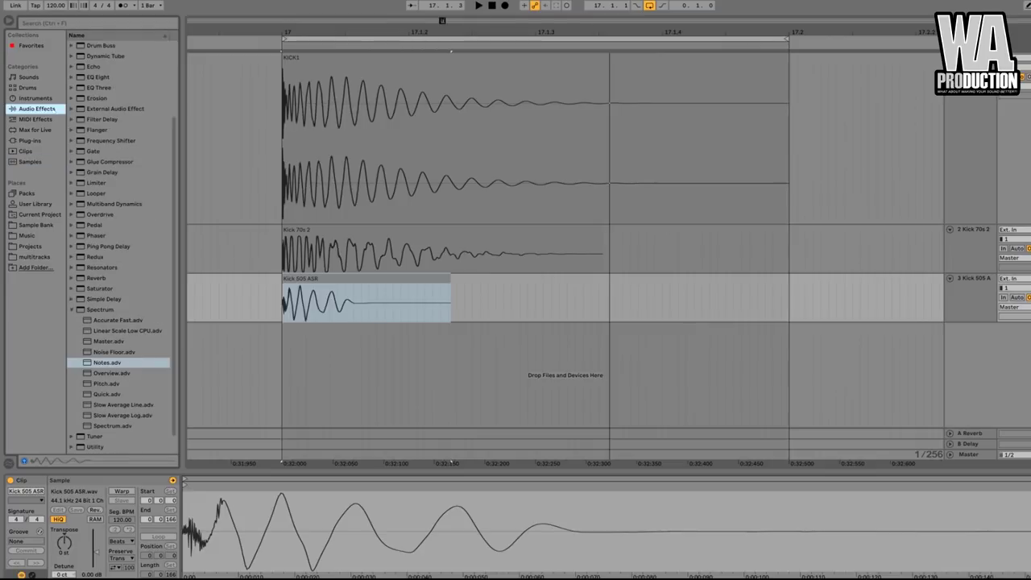
left_click(31, 141)
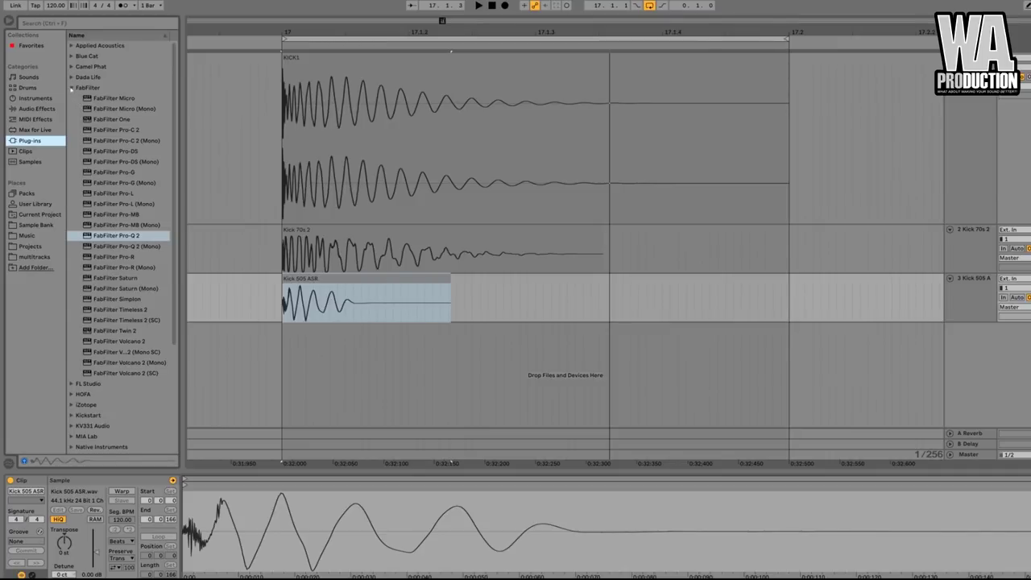
left_click(71, 87)
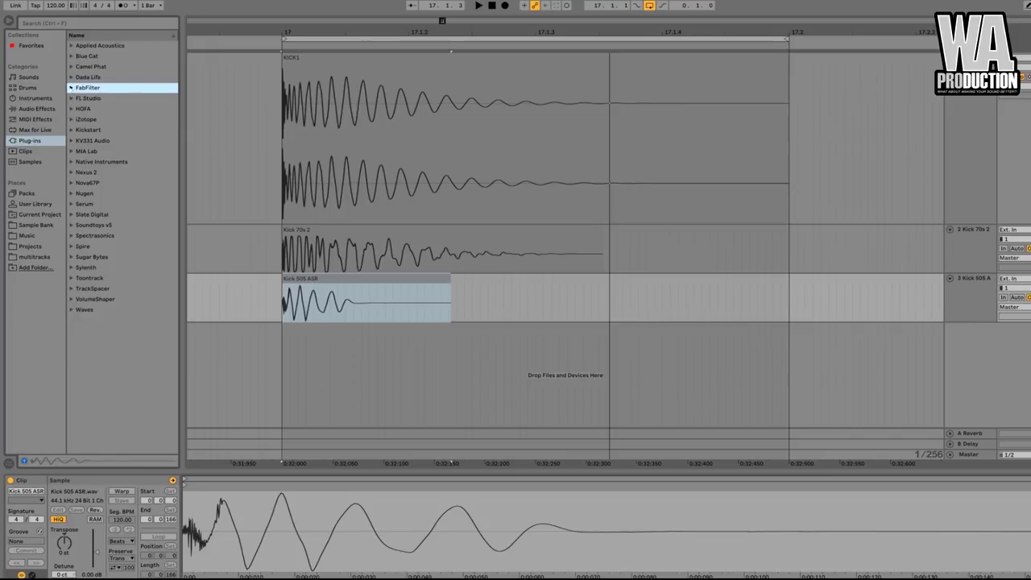
left_click(71, 88)
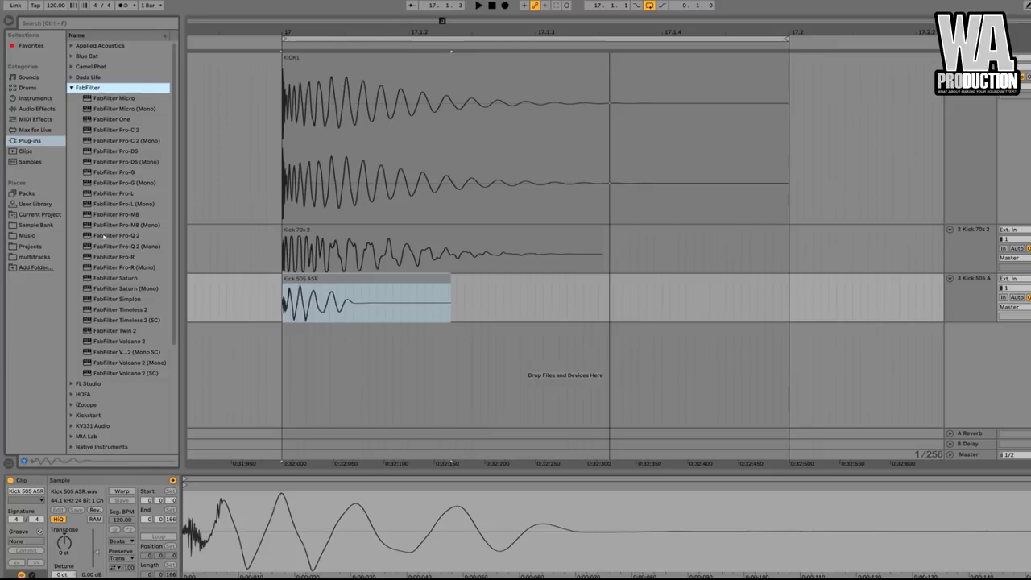
left_click_drag(105, 235, 347, 292)
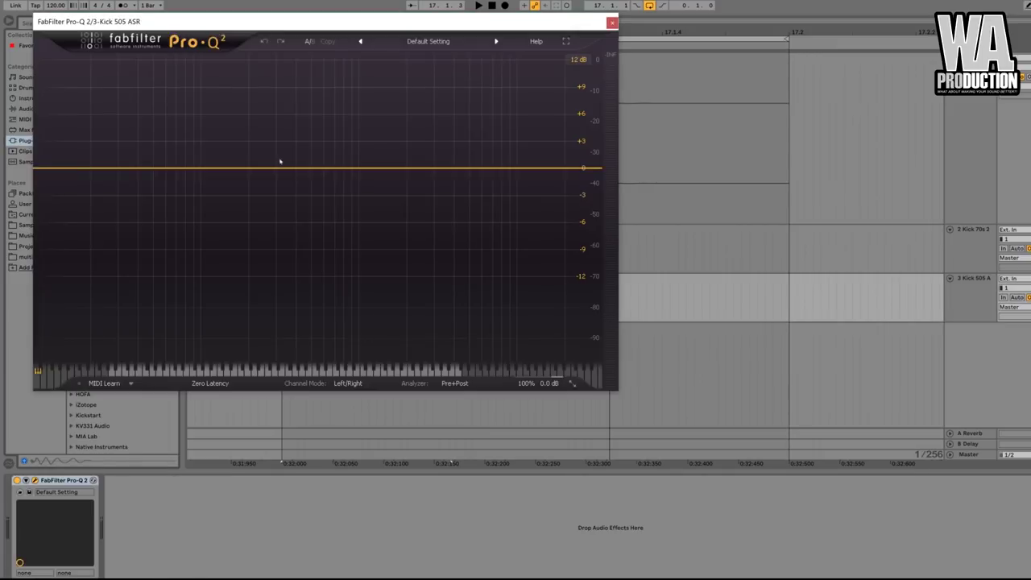
Add an EQ band at about 308 Hz in the Kick 505 ASR track's Pro-Q 2 and set its shape to Low Cut
left_click(277, 168)
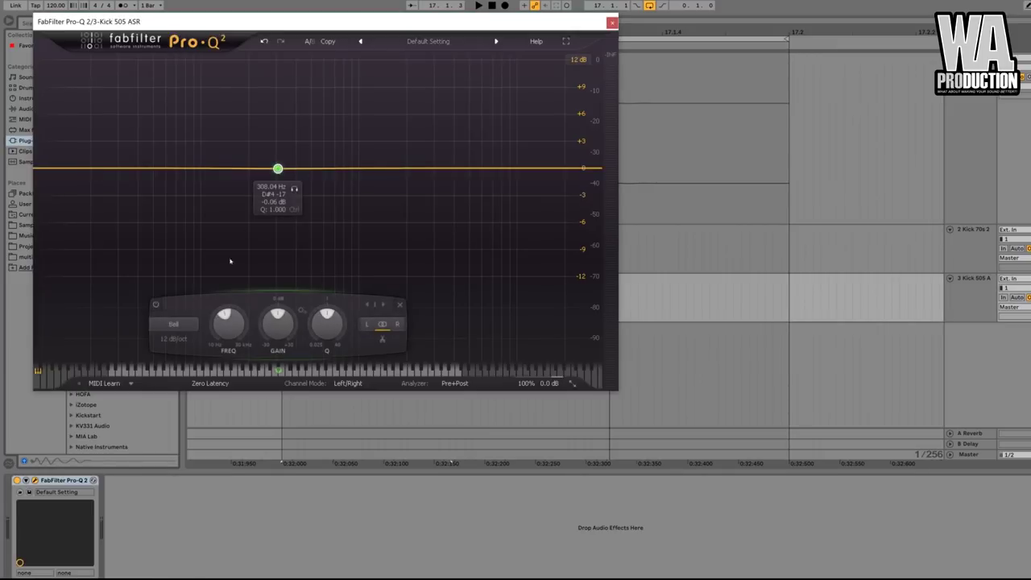
left_click(188, 320)
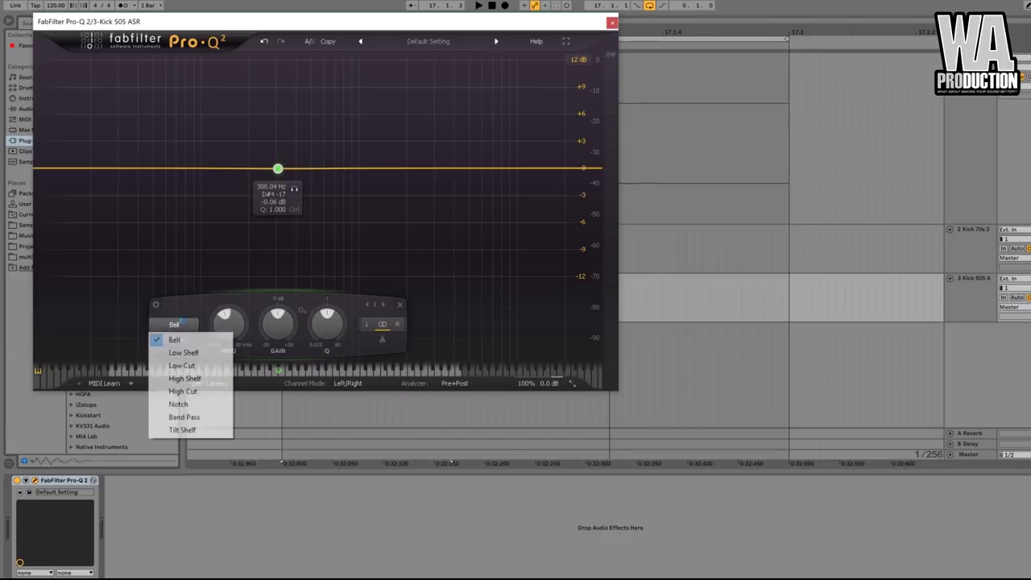
left_click(190, 365)
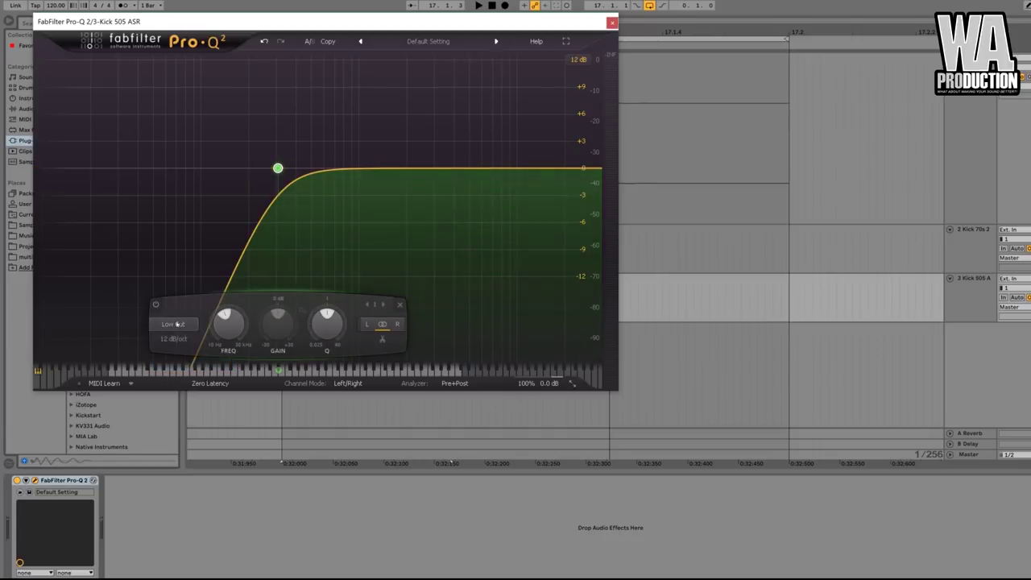
Raise the Kick 505 ASR low-cut frequency to about 2.8 kHz while playing the layered kicks, and stop playback
mouse_move(228, 322)
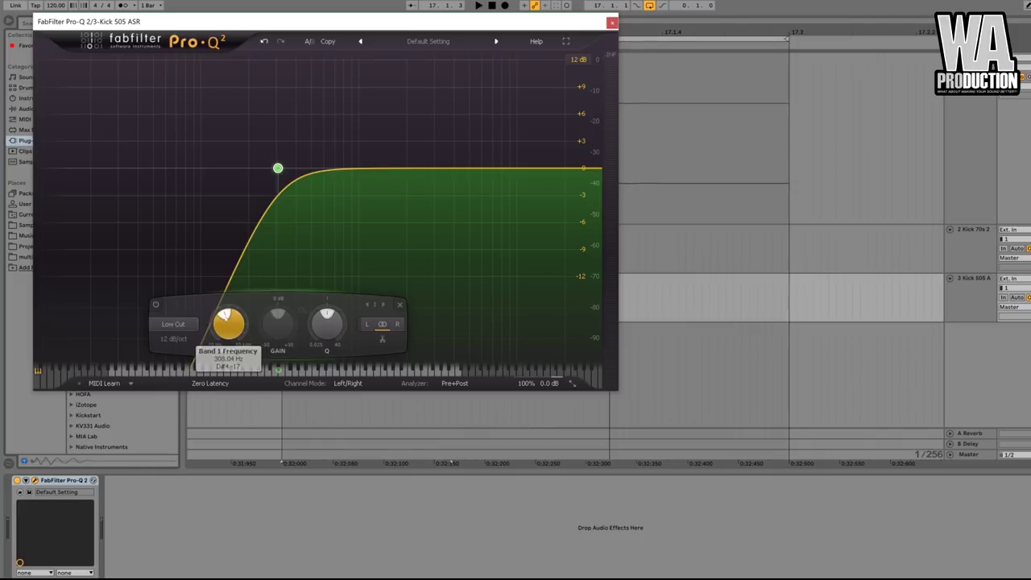
left_click_drag(227, 317, 231, 277)
key("space")
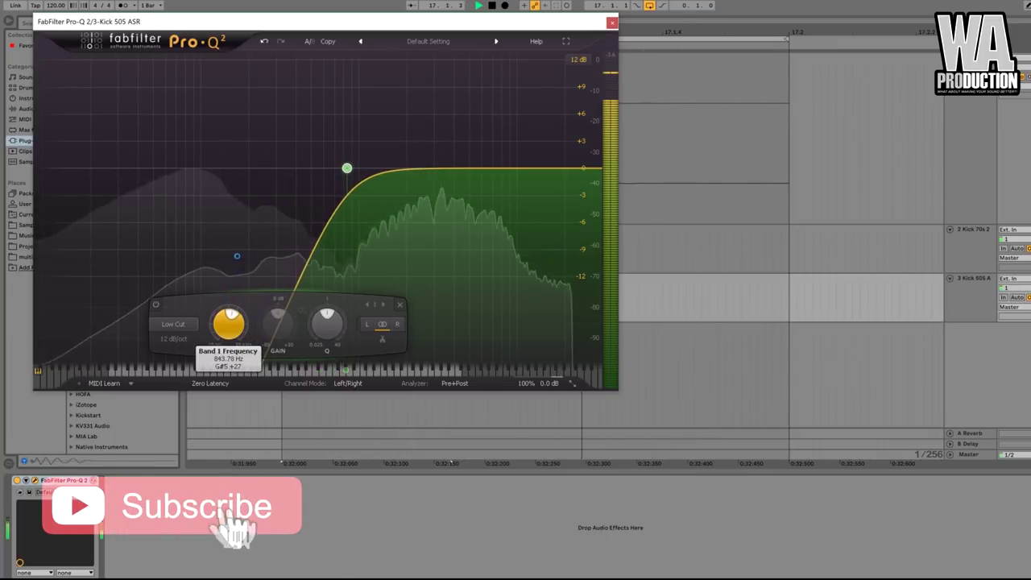
mouse_move(232, 314)
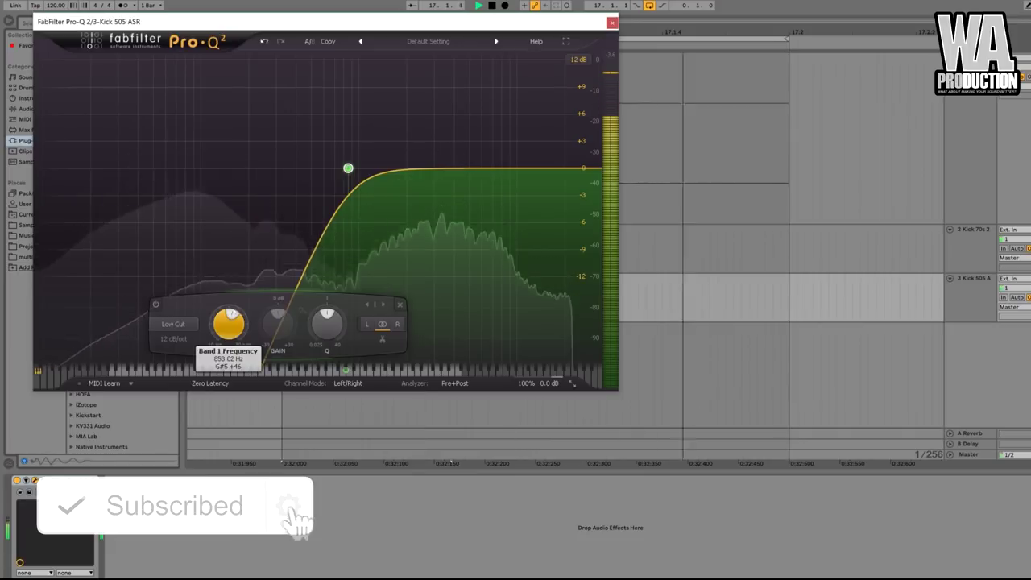
left_click_drag(231, 314, 234, 288)
scroll(229, 323, "up", 3)
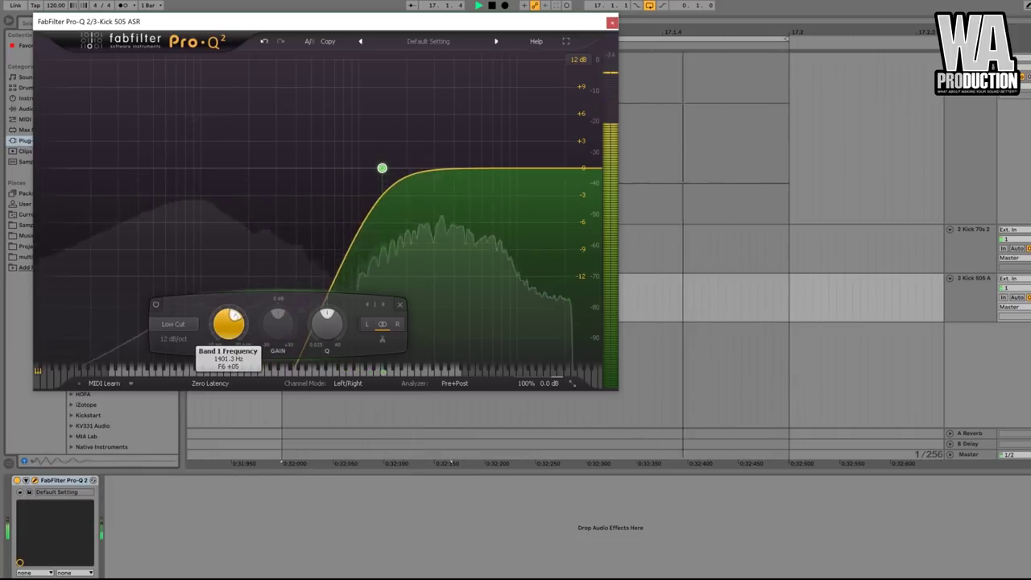
scroll(228, 322, "up", 12)
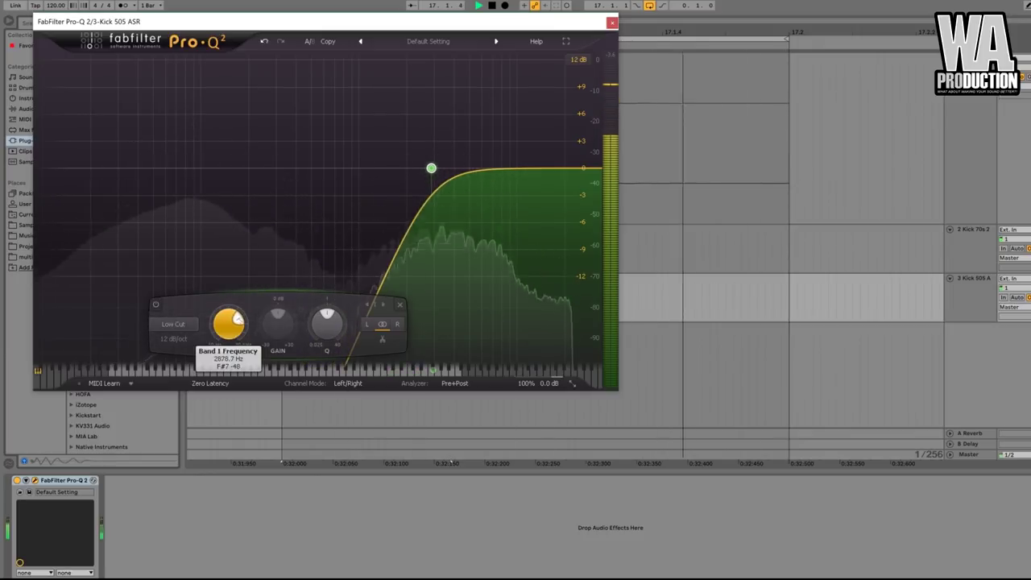
left_click_drag(229, 322, 228, 326)
key("space")
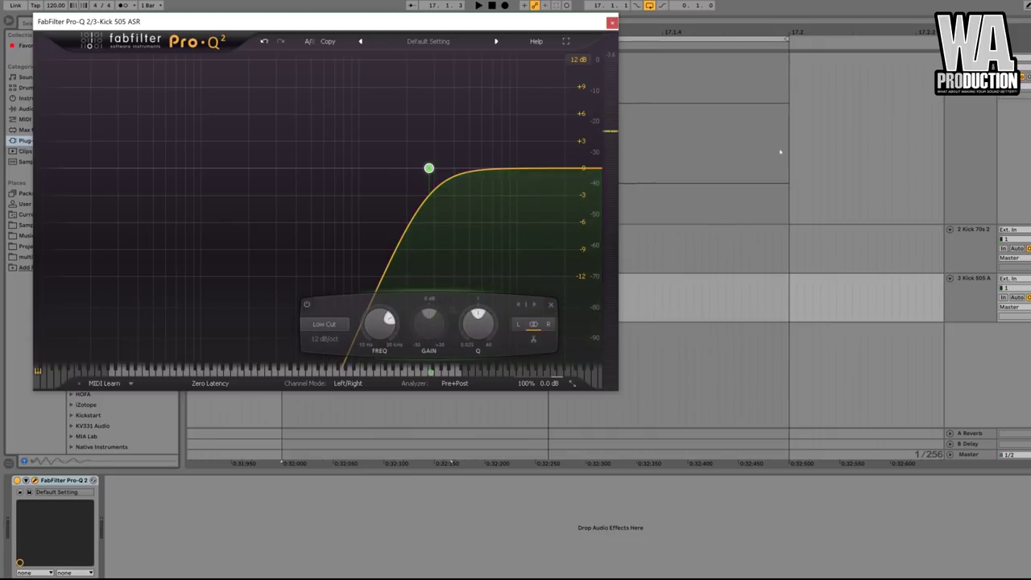
Audition the layered kicks with the Kick 505 ASR low cut applied and close the Pro-Q 2 window
key("space")
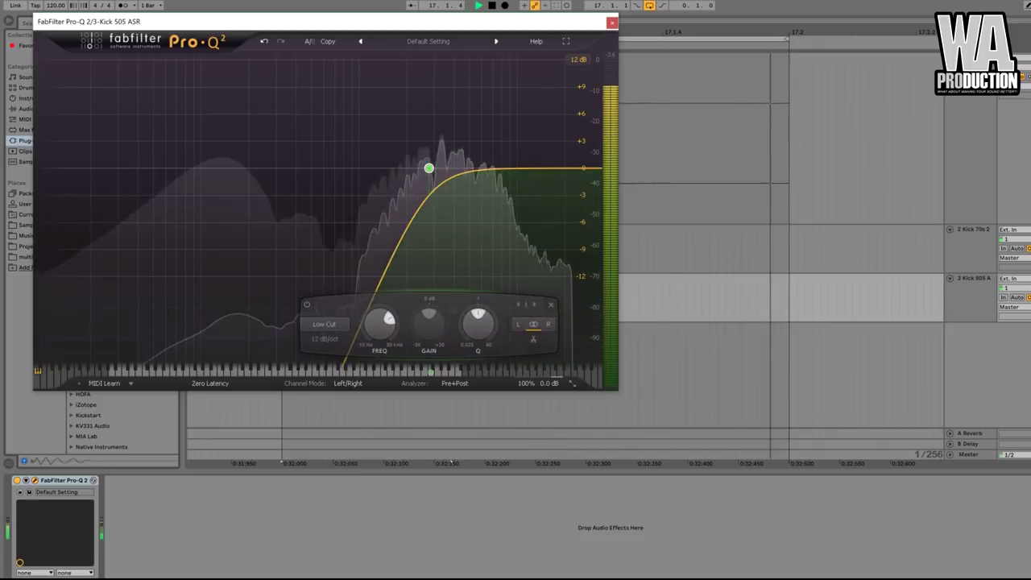
key("space")
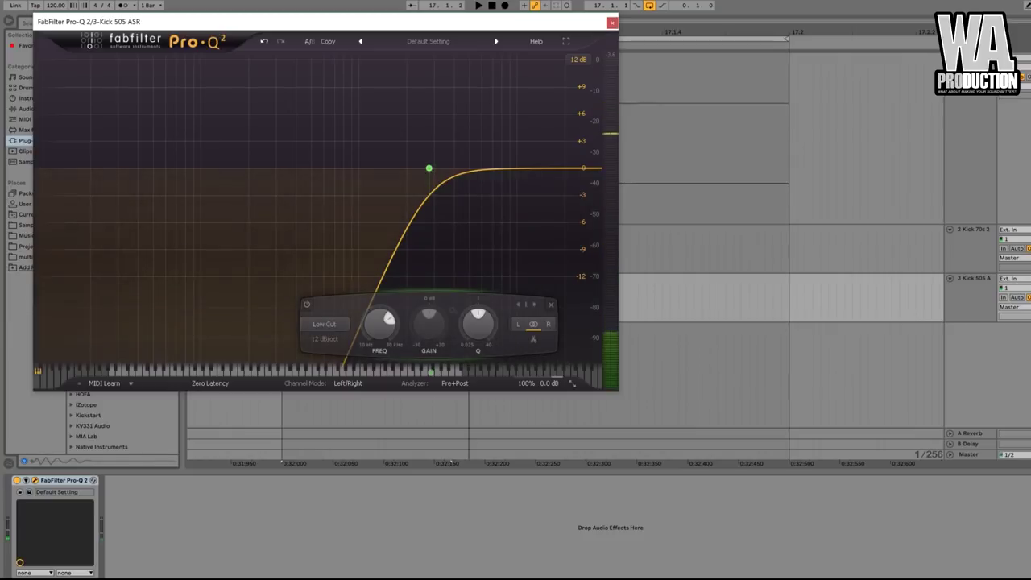
left_click(451, 461)
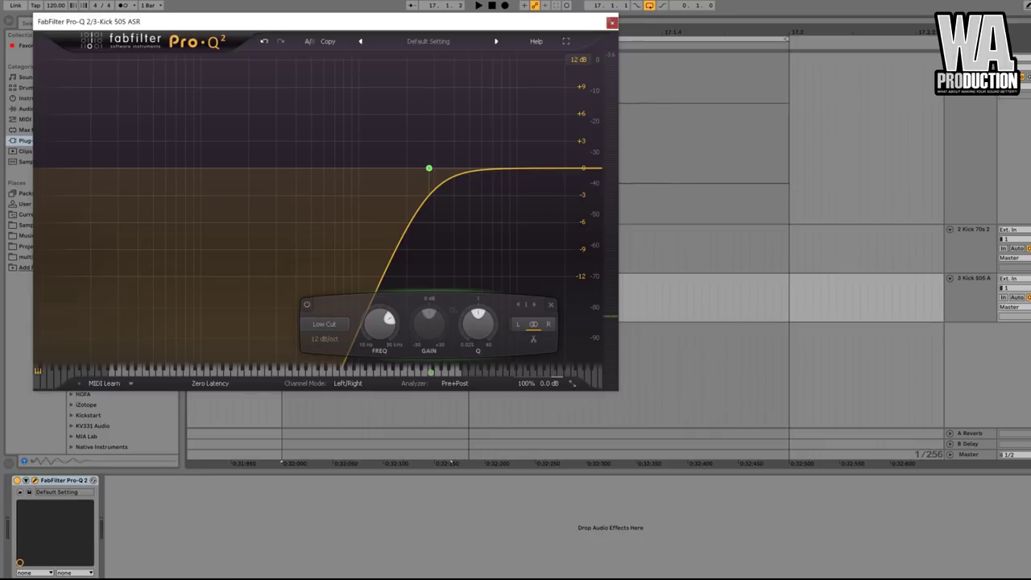
left_click(612, 23)
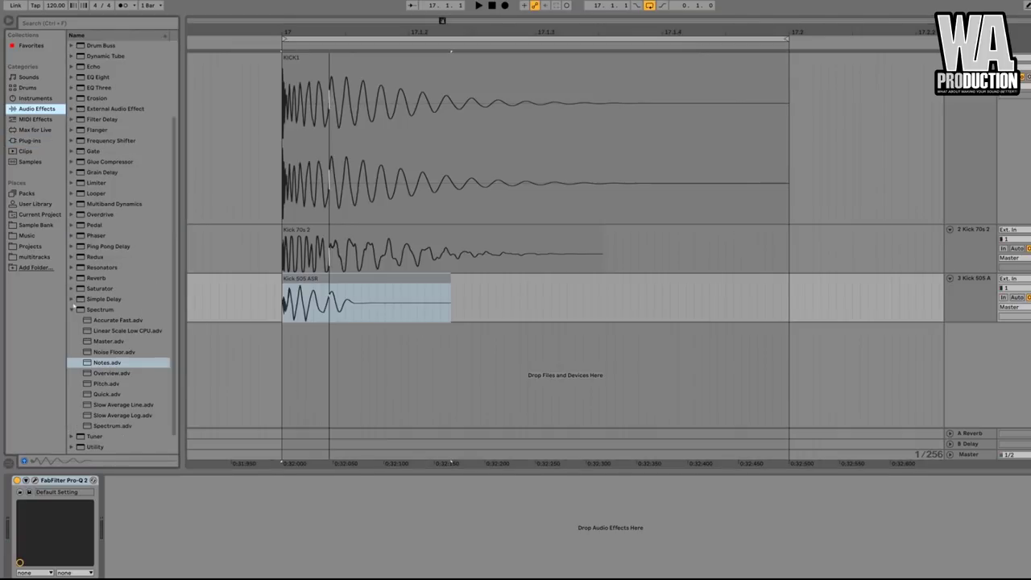
Add the Utility effect to the Kick 505 ASR track and raise its gain to 7.66 dB during playback
left_click(71, 309)
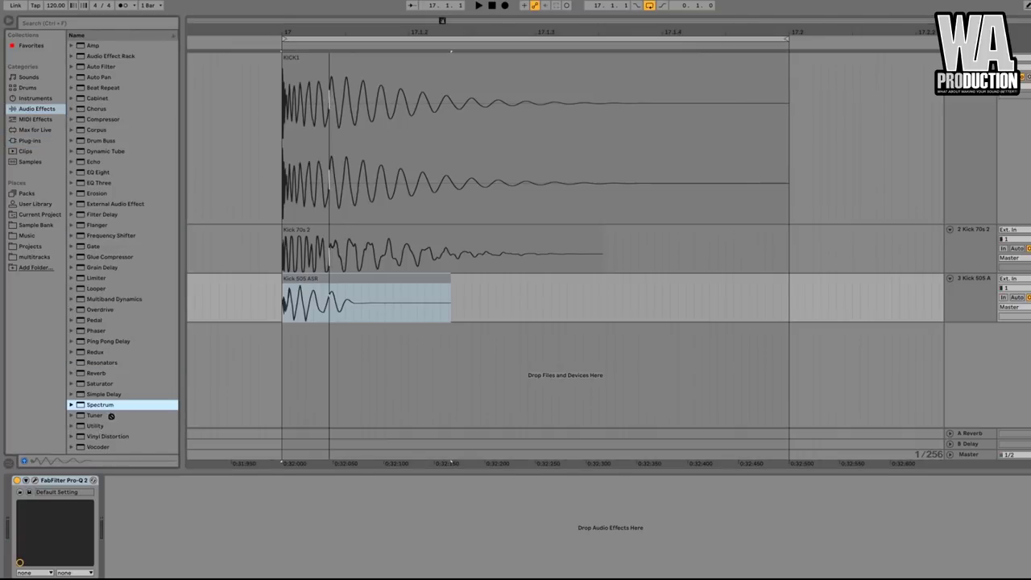
left_click_drag(95, 425, 303, 304)
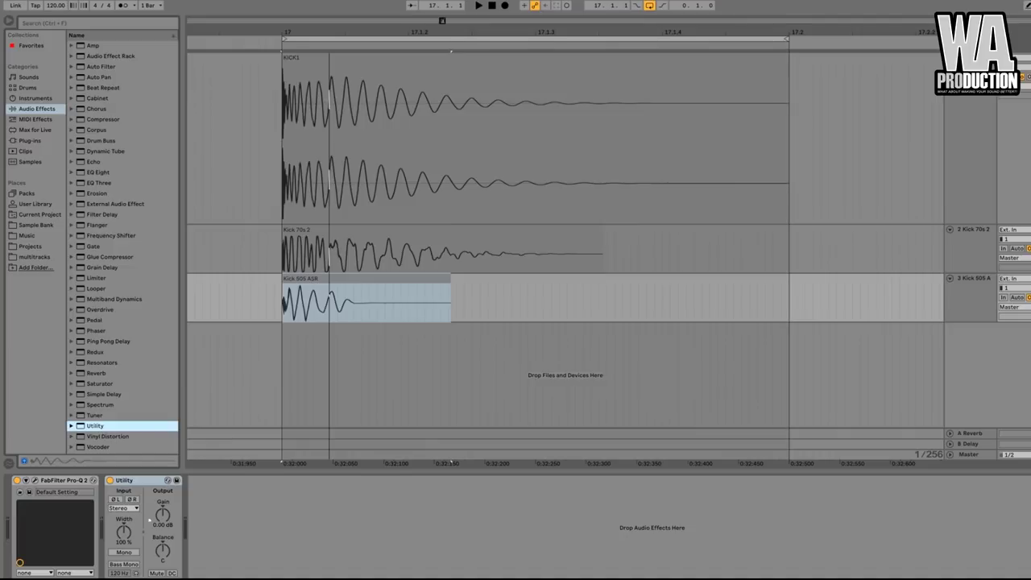
key("space")
left_click_drag(161, 522, 161, 497)
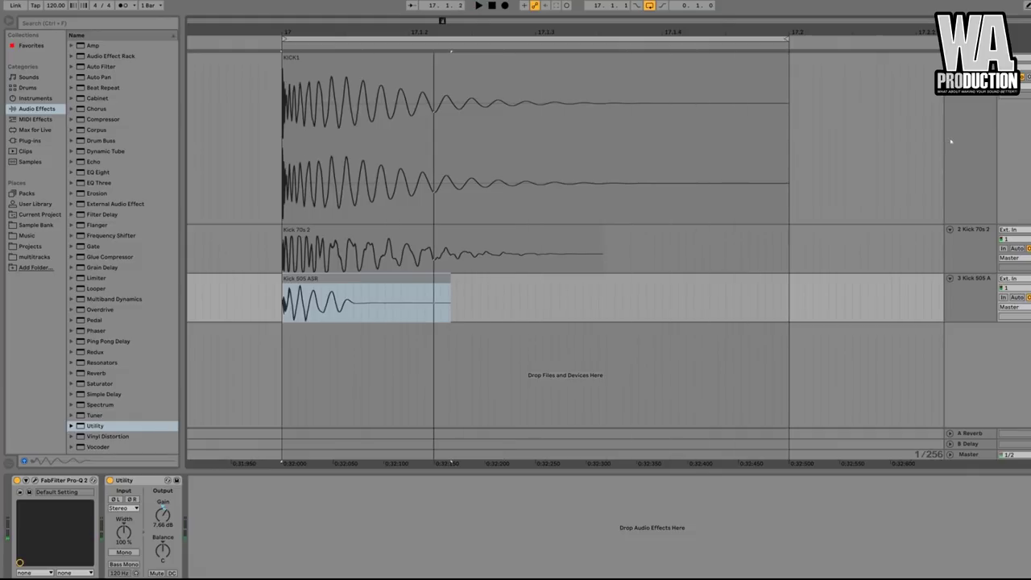
Collapse the KICK1, Kick 70s 2 and Kick 505 ASR tracks and group all three together
scroll(450, 51, "down", 3)
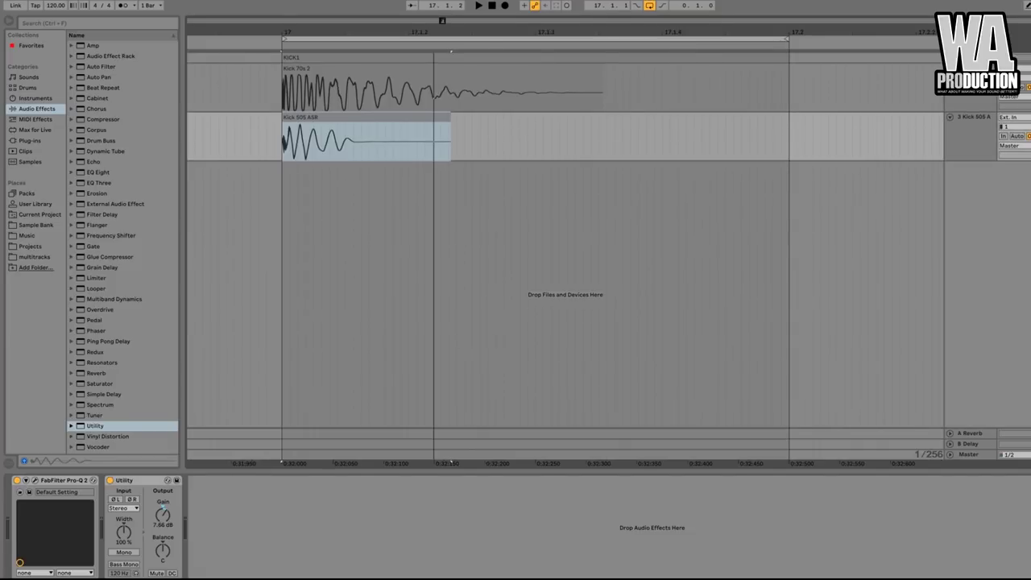
key("alt+u")
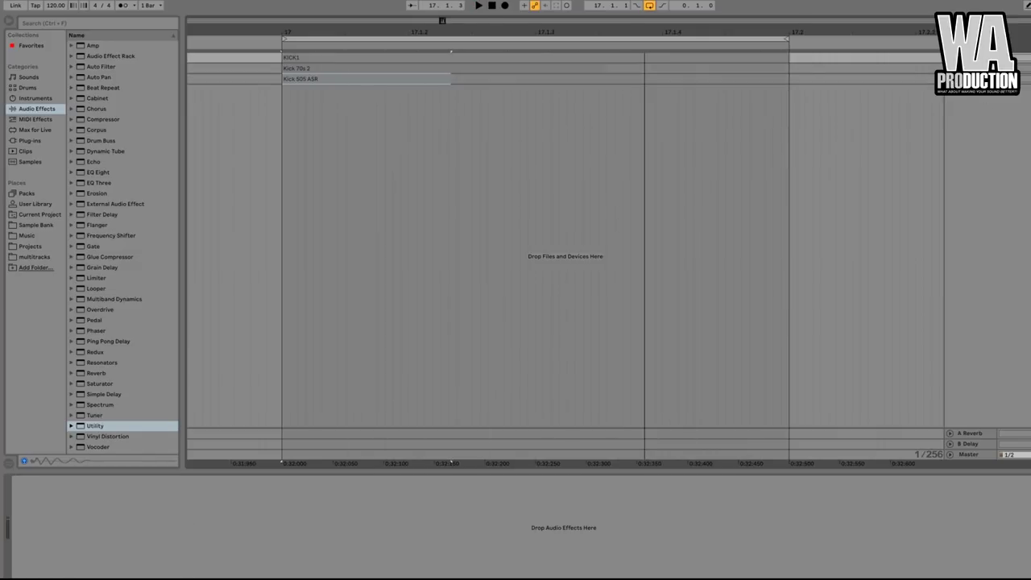
key("Down")
key("Down")
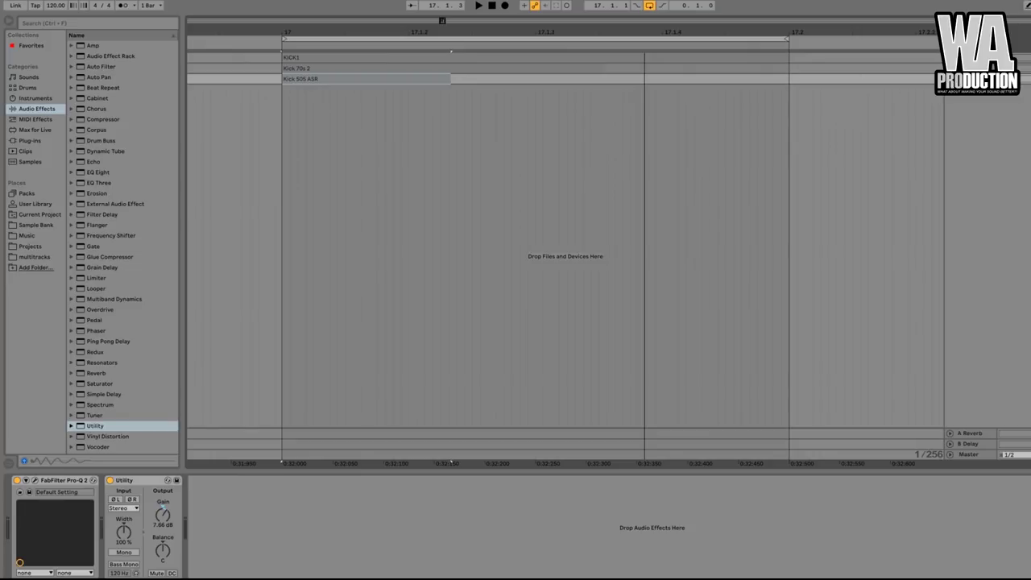
key("Up")
key("Up")
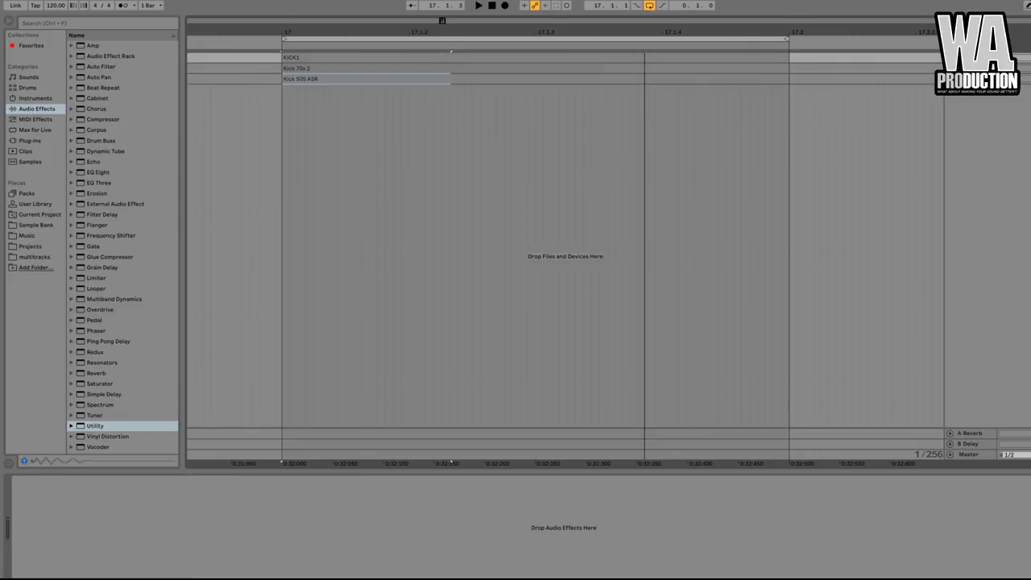
key("ctrl+g")
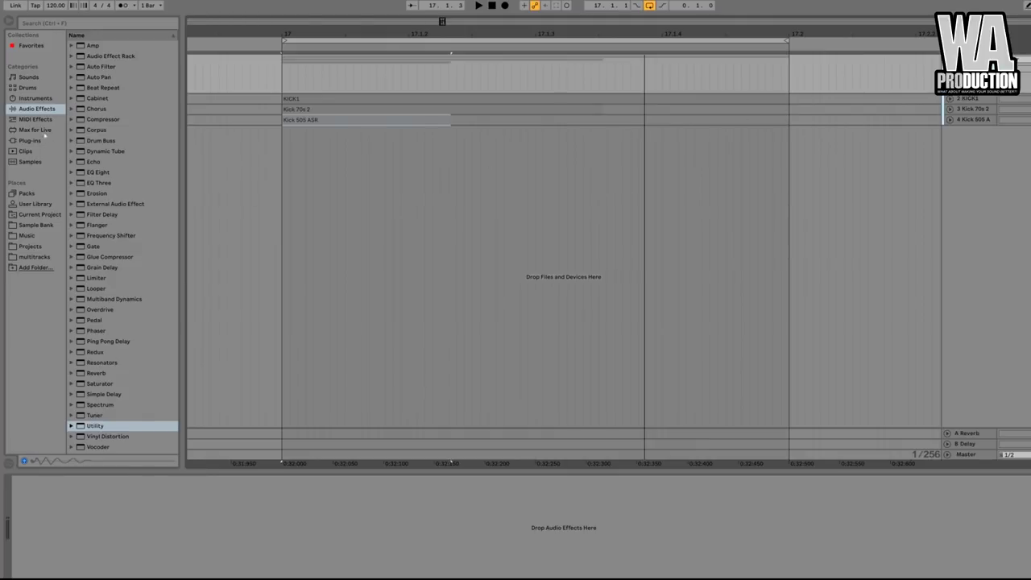
Add FabFilter Pro-C 2 to the kick group and expand its interface to full screen
left_click(36, 141)
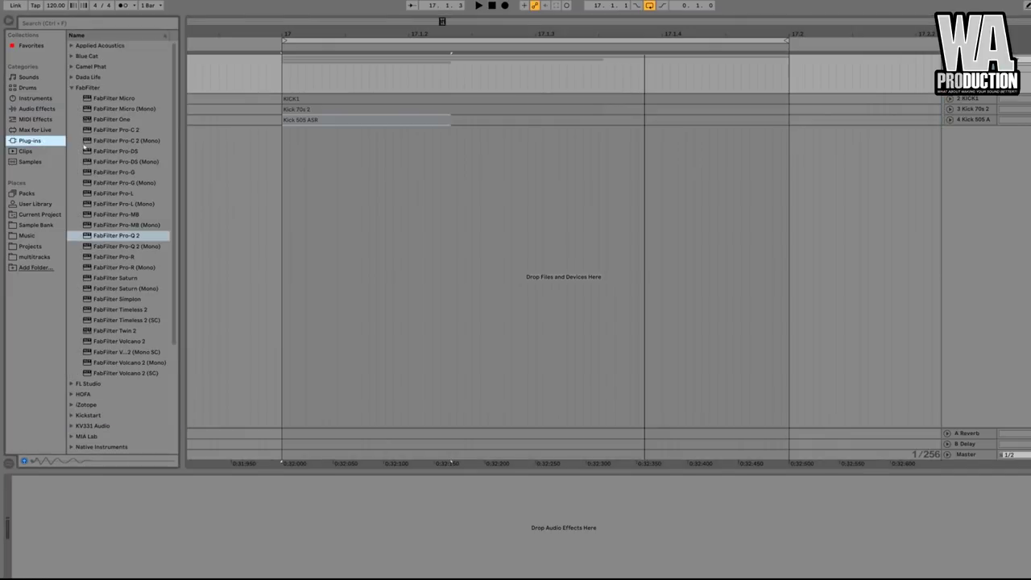
left_click(100, 129)
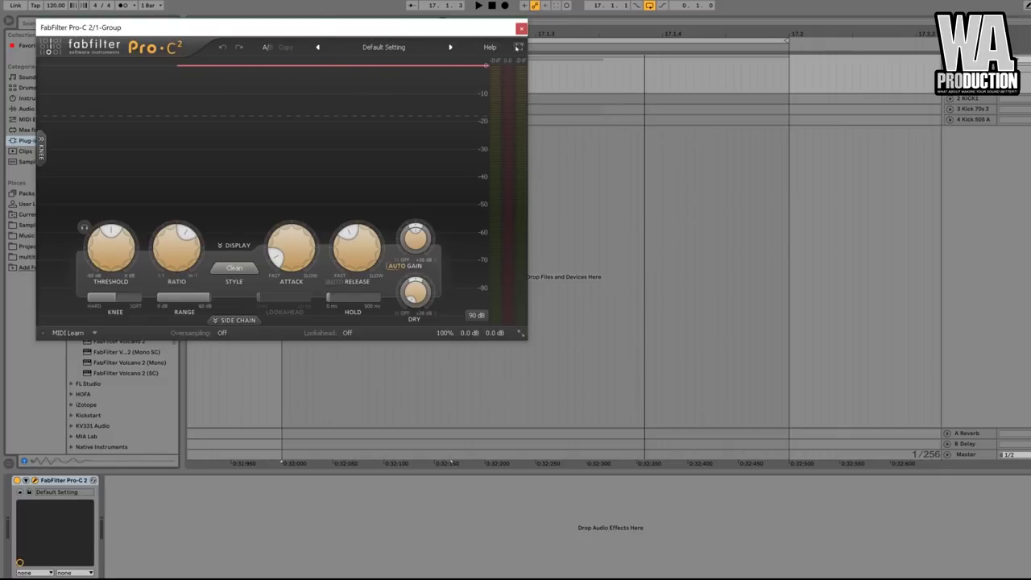
left_click(518, 47)
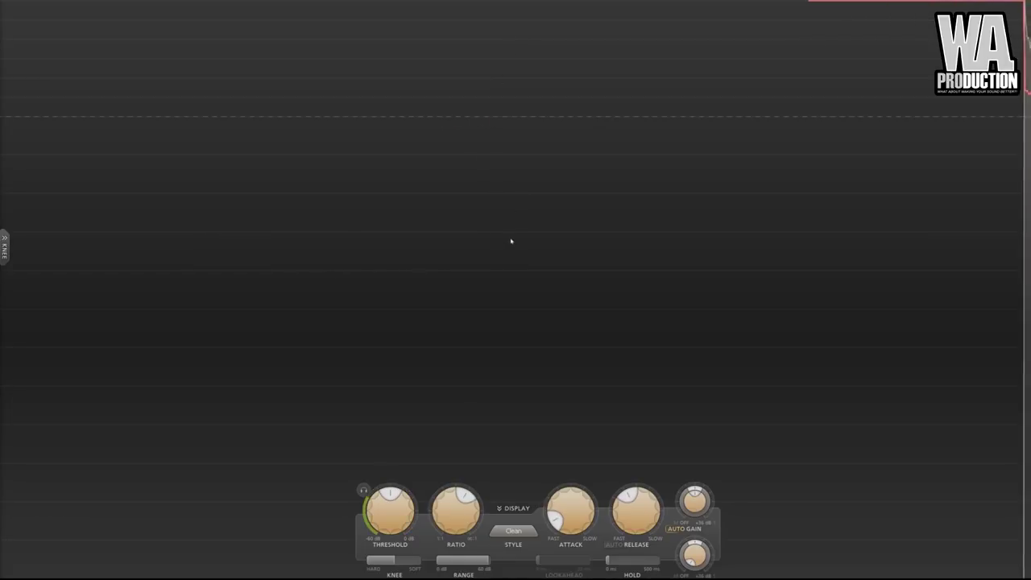
Neutralise the group's Pro-C 2 compression by setting the threshold to 0 dB and the ratio to its minimum
left_click_drag(400, 503, 400, 467)
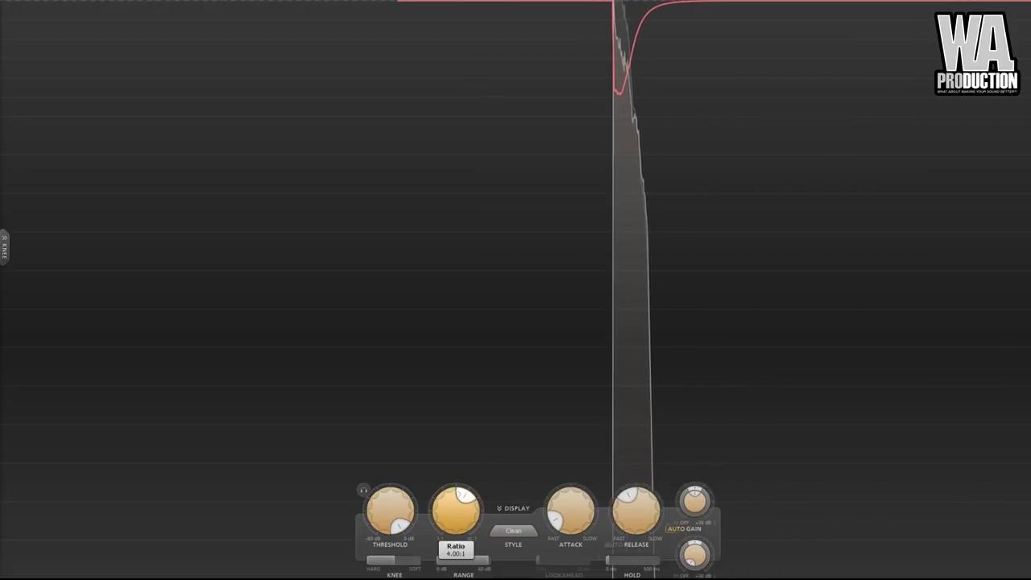
left_click_drag(457, 493, 458, 544)
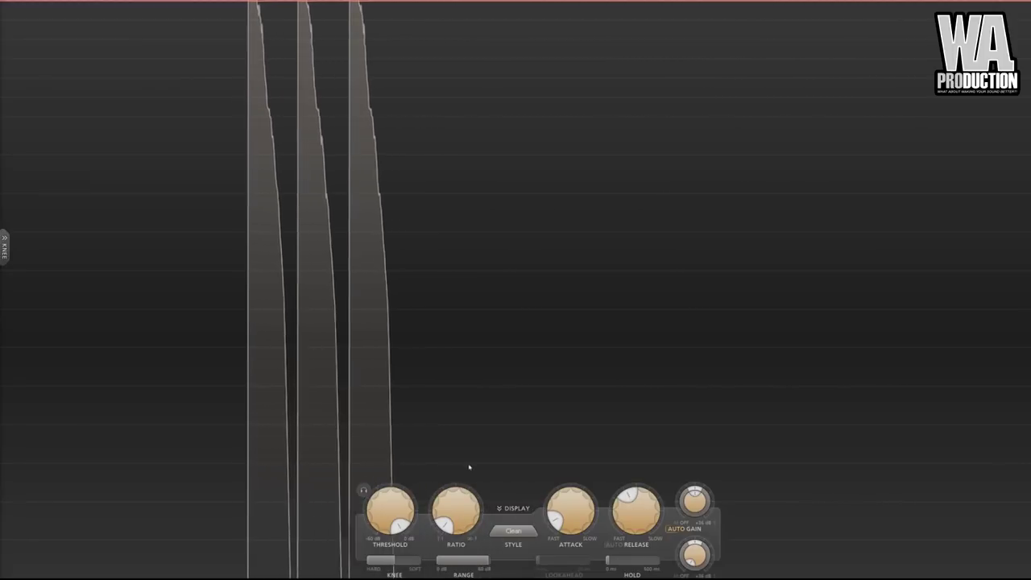
mouse_move(564, 516)
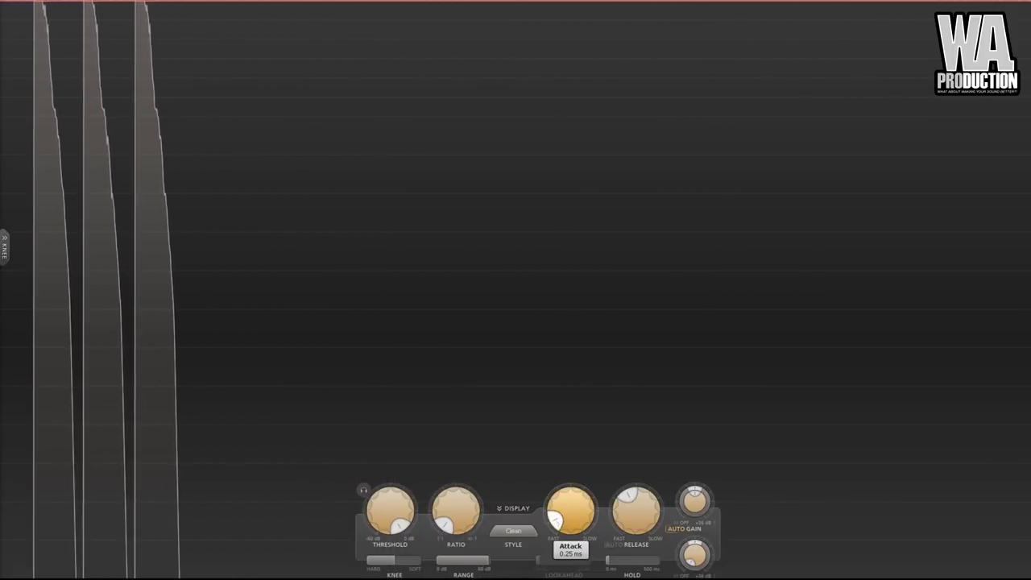
mouse_move(434, 516)
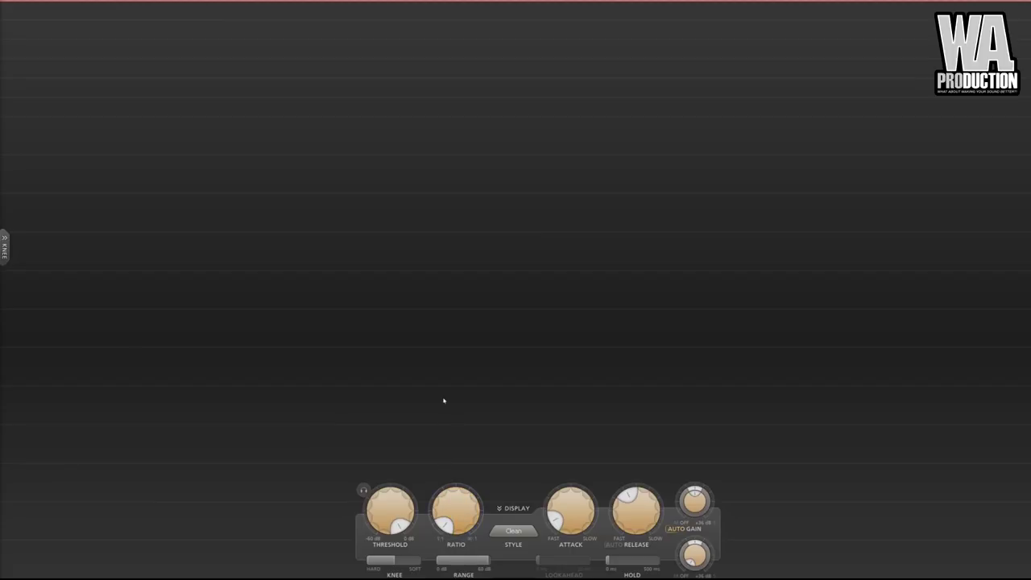
mouse_move(389, 511)
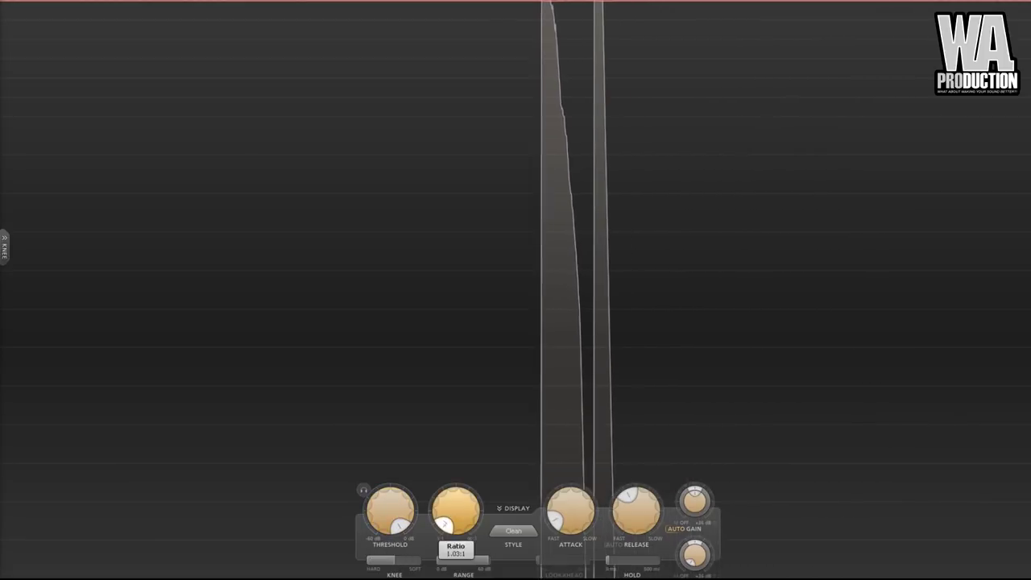
Set the Pro-C 2 ratio to 2.09:1 and lower the threshold to about -17 dB while the kicks play
left_click_drag(442, 517, 449, 480)
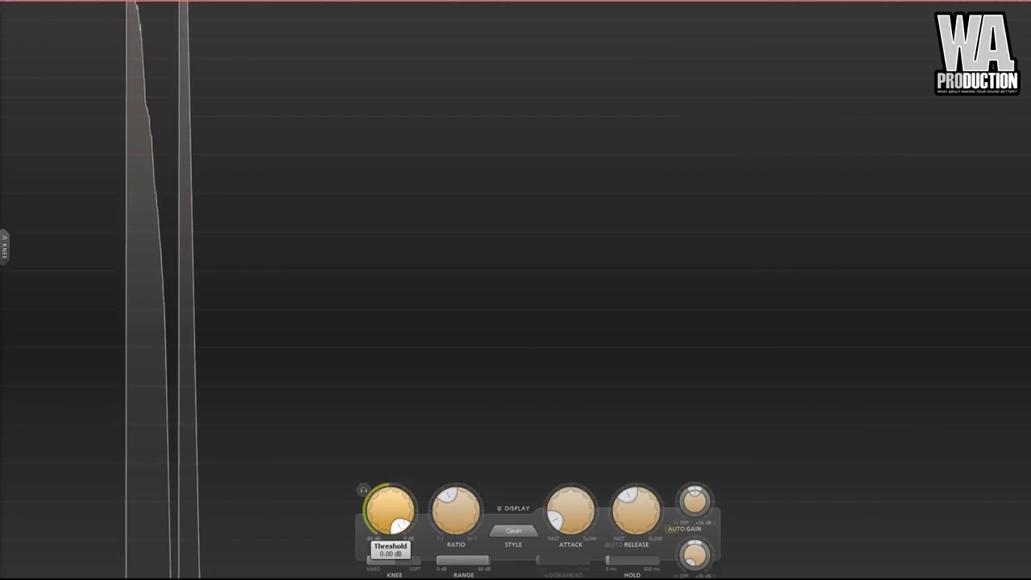
mouse_move(389, 512)
left_mouse_down()
mouse_move(390, 523)
mouse_move(408, 508)
mouse_move(407, 486)
mouse_move(382, 483)
mouse_move(393, 485)
left_mouse_up()
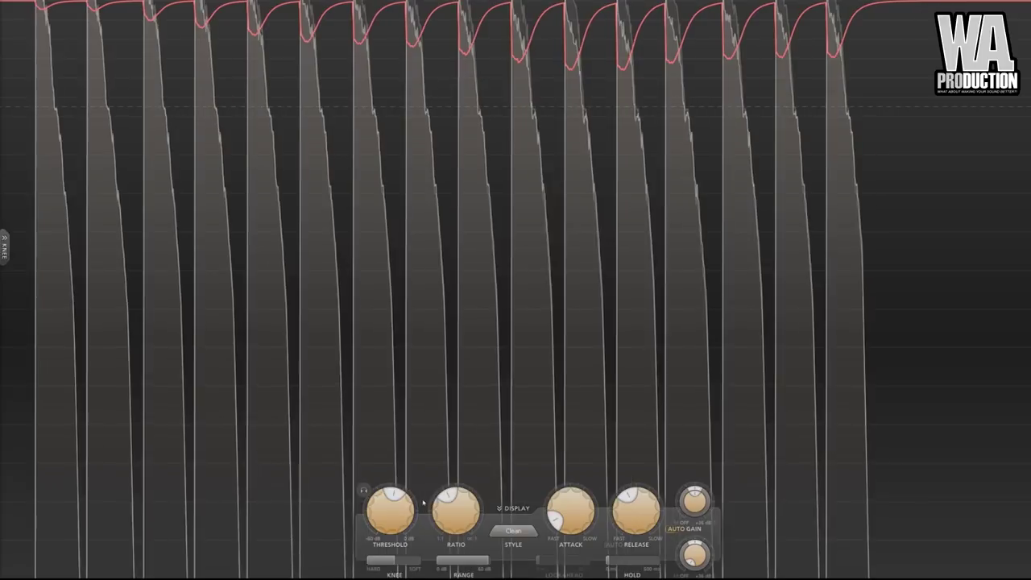
mouse_move(457, 507)
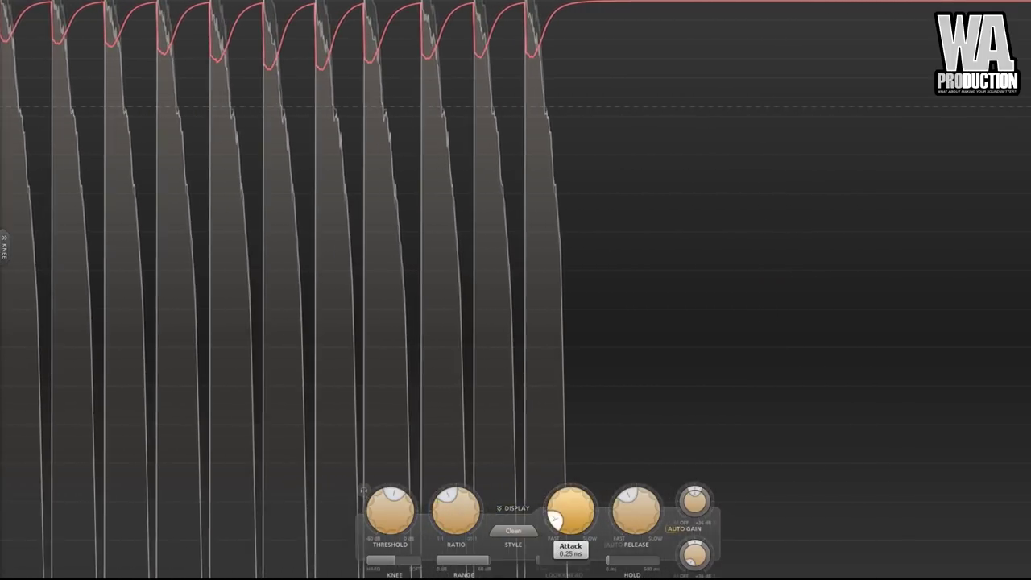
Lengthen the Pro-C 2 attack moderately and fine-tune the ratio slightly downward
mouse_move(554, 518)
left_mouse_down()
mouse_move(560, 526)
mouse_move(560, 500)
left_mouse_up()
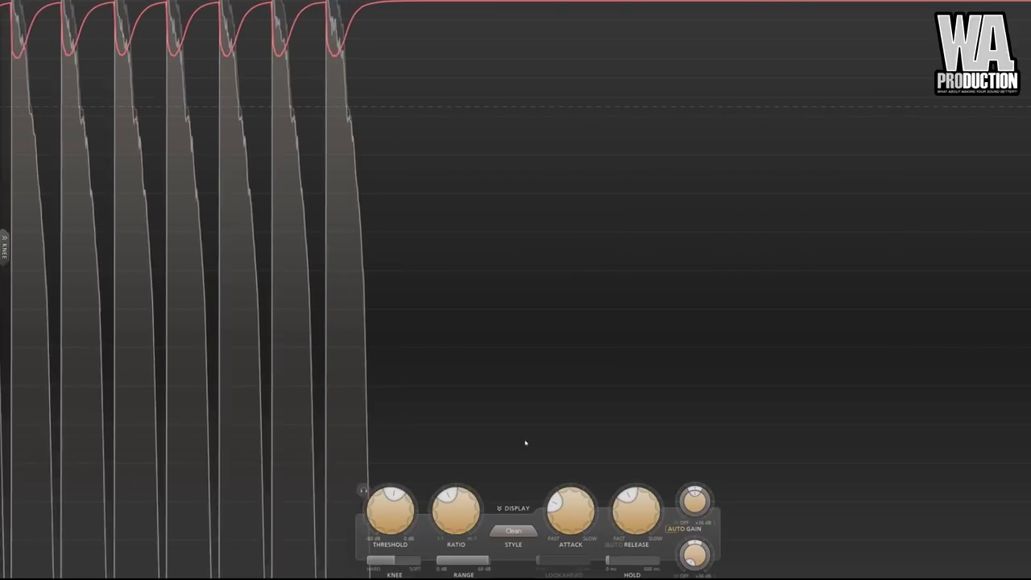
mouse_move(452, 494)
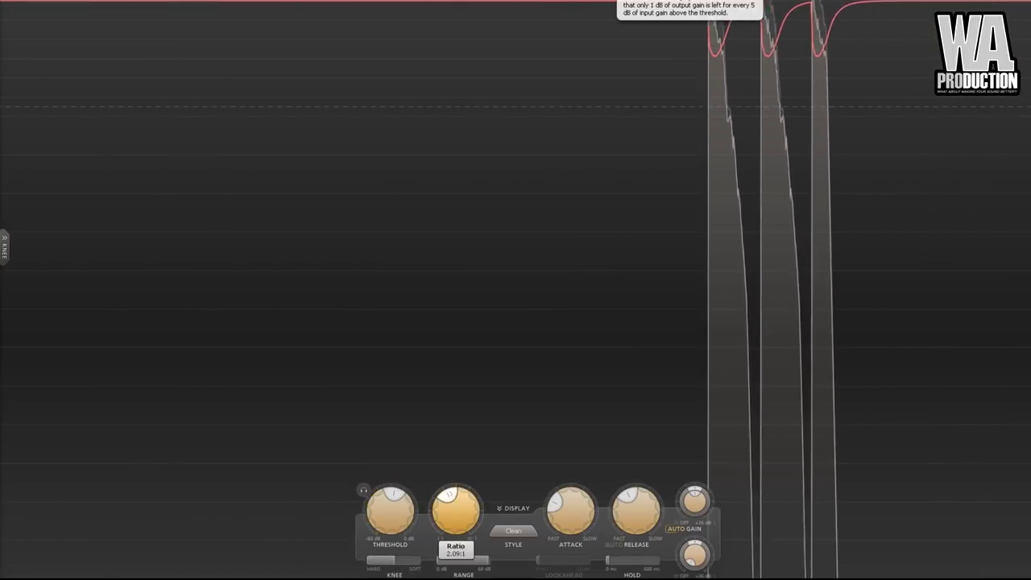
mouse_move(450, 493)
left_mouse_down()
mouse_move(456, 503)
mouse_move(447, 494)
left_mouse_up()
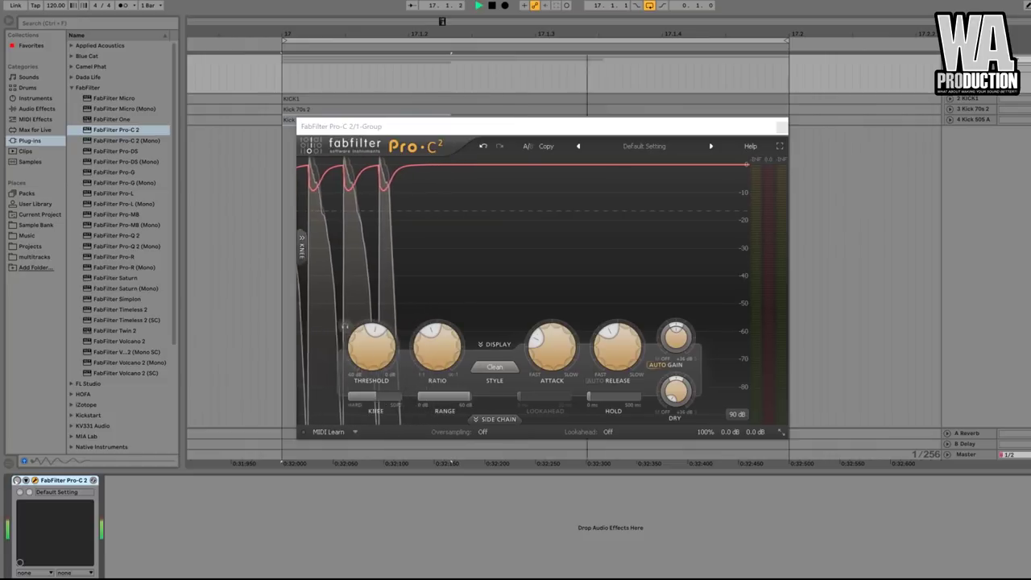
Audition the kick group with the compressor bypassed and active, and raise the Pro-C 2 output level to +4.9 dB
key("space")
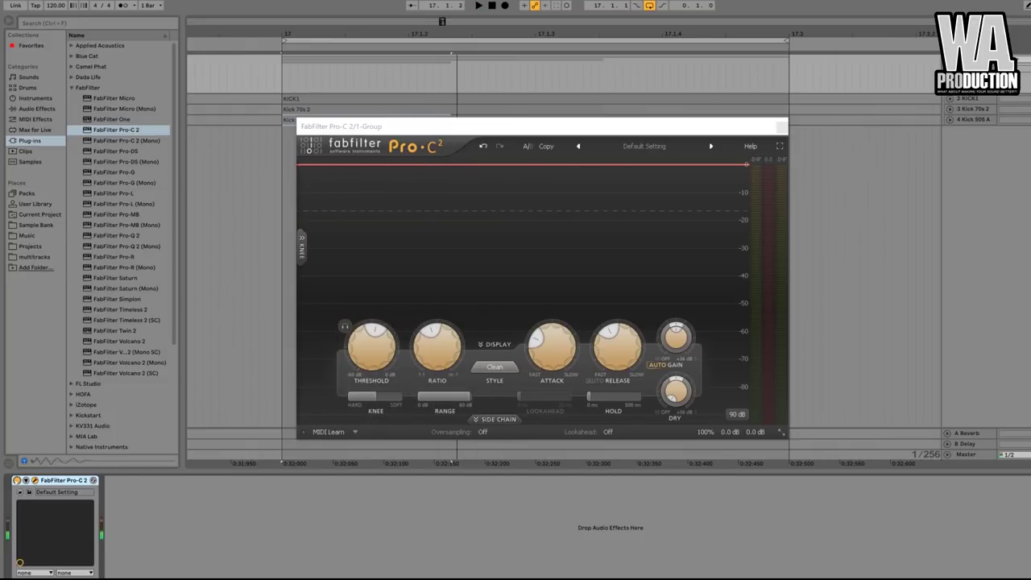
key("space")
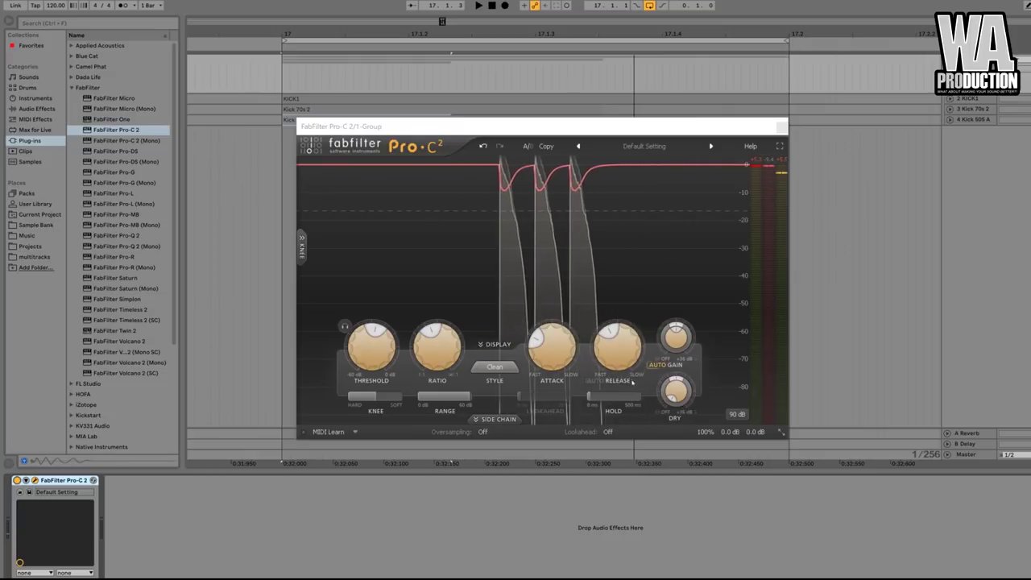
mouse_move(753, 433)
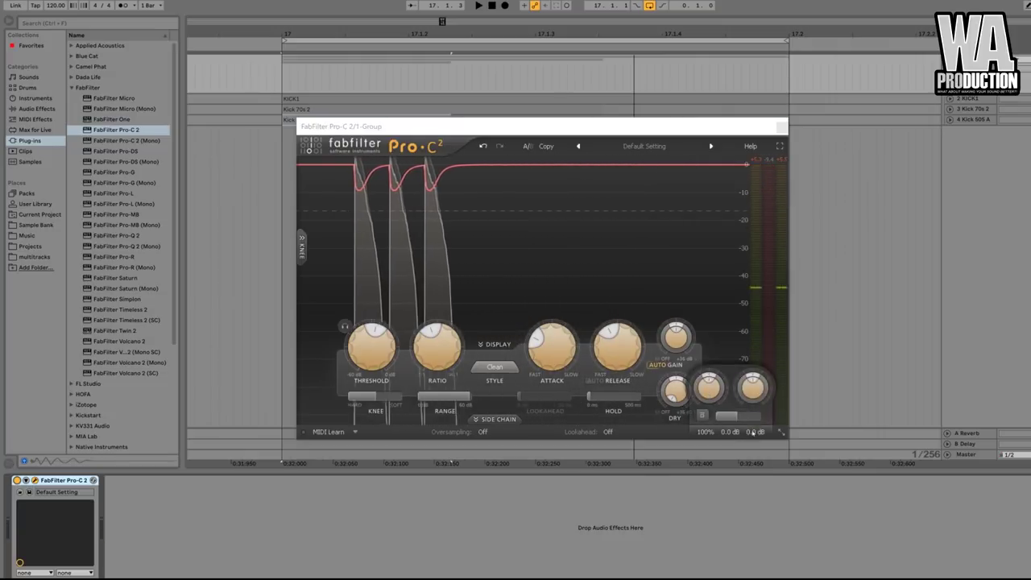
key("space")
left_click_drag(753, 409, 752, 388)
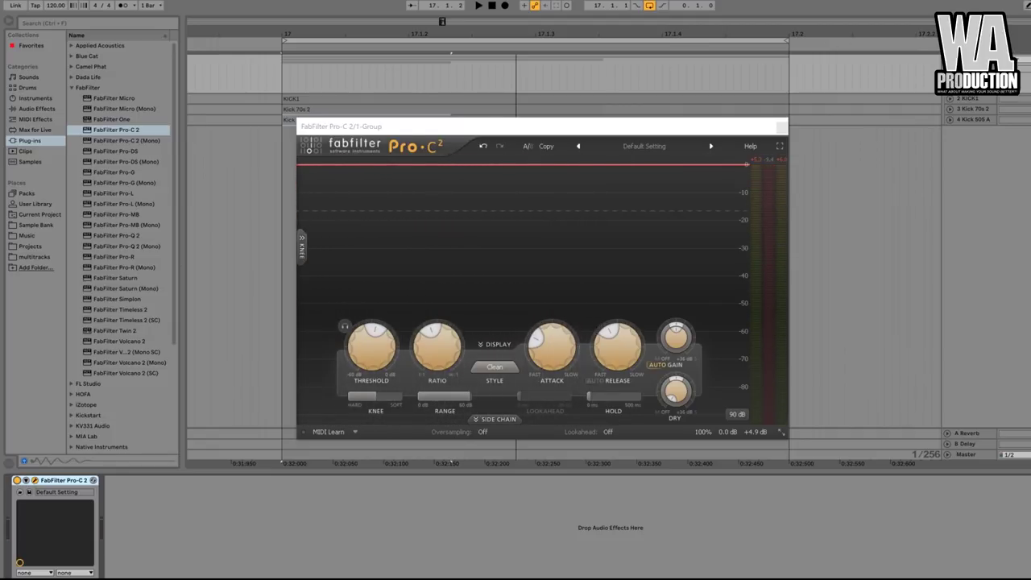
Copy the KICK1 track outside the group, below it, fold the group and play back to compare with the original kick
left_click(966, 98)
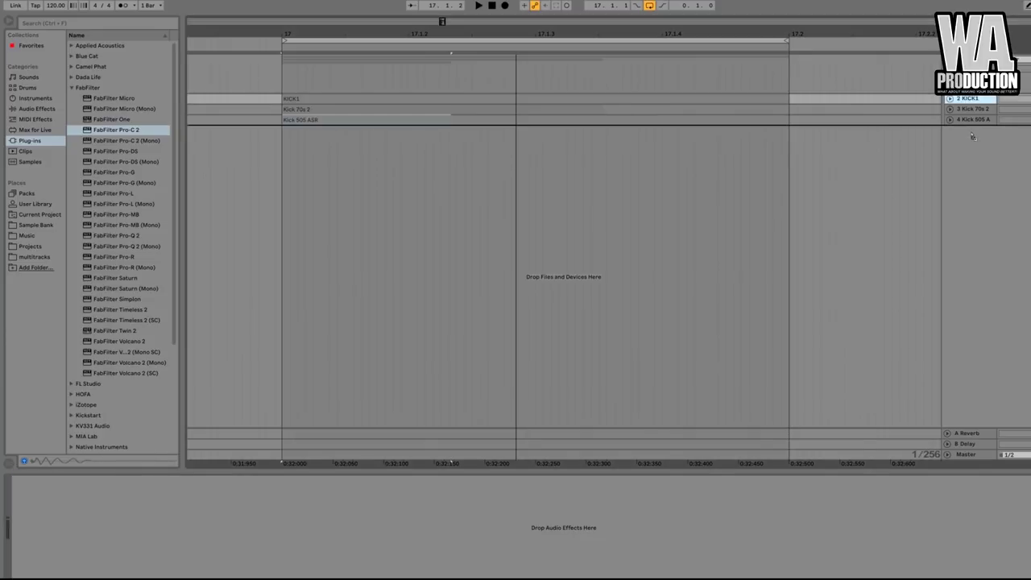
left_click_drag(971, 136, 969, 135)
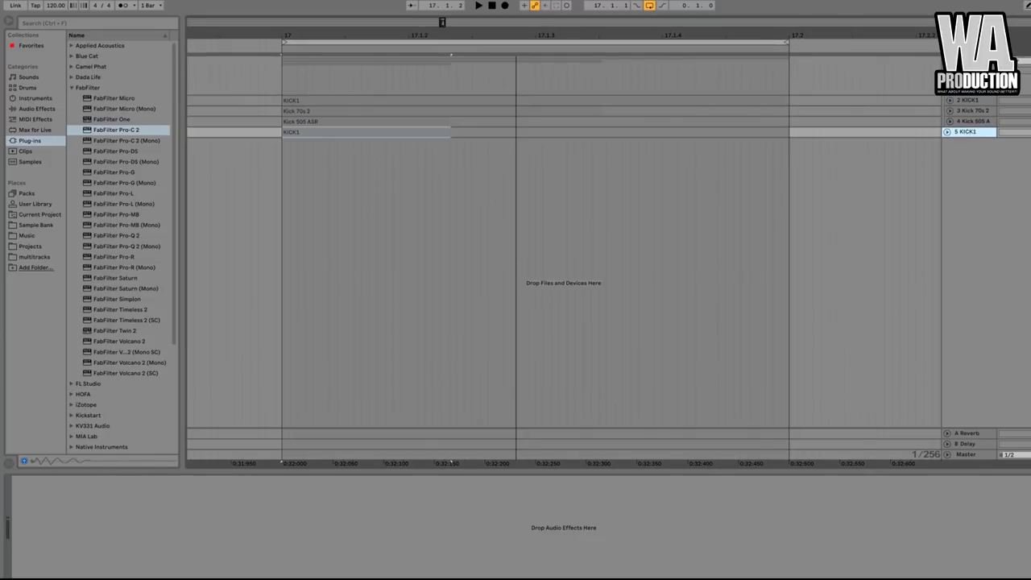
scroll(564, 242, "down", 2)
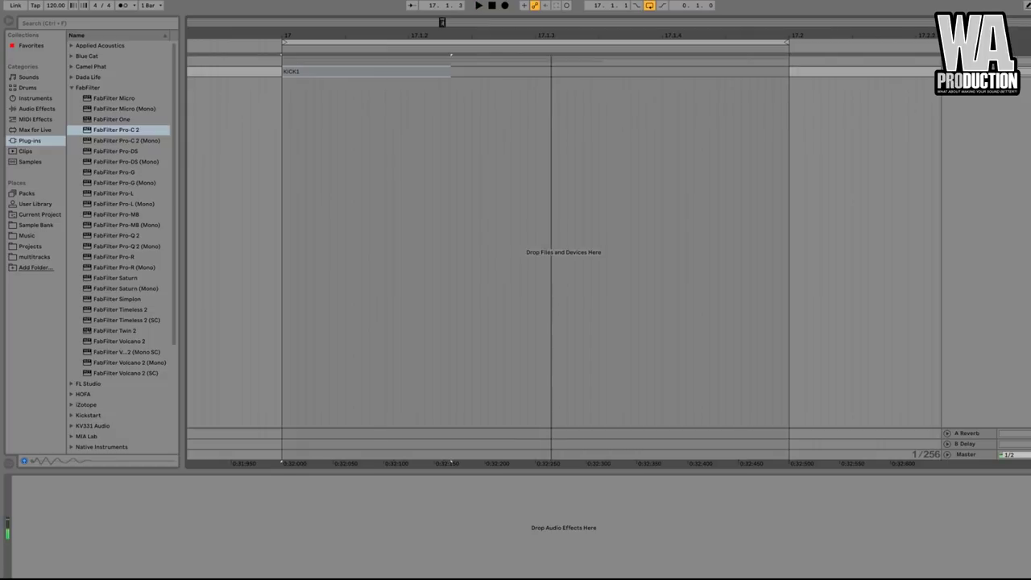
key("space")
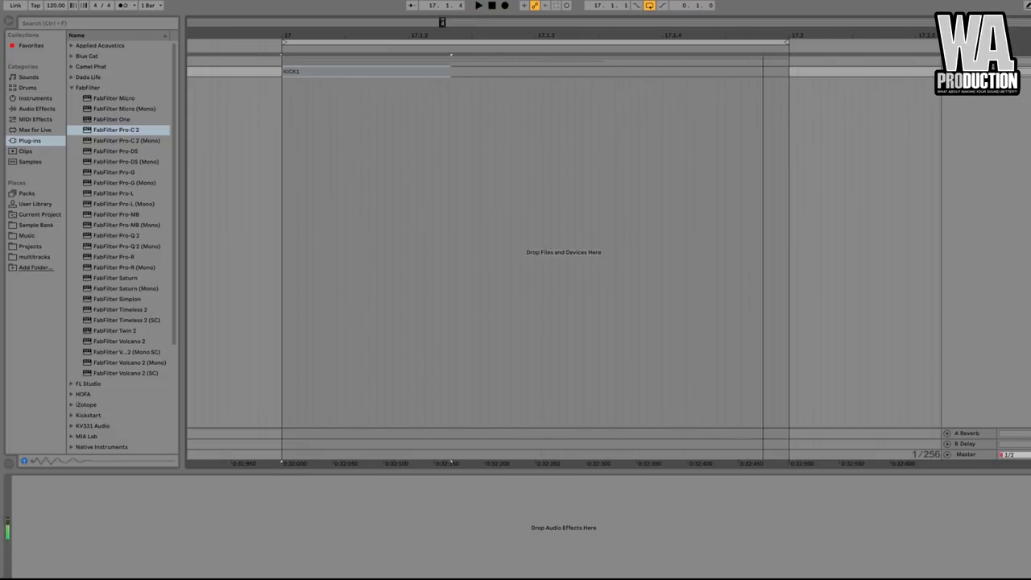